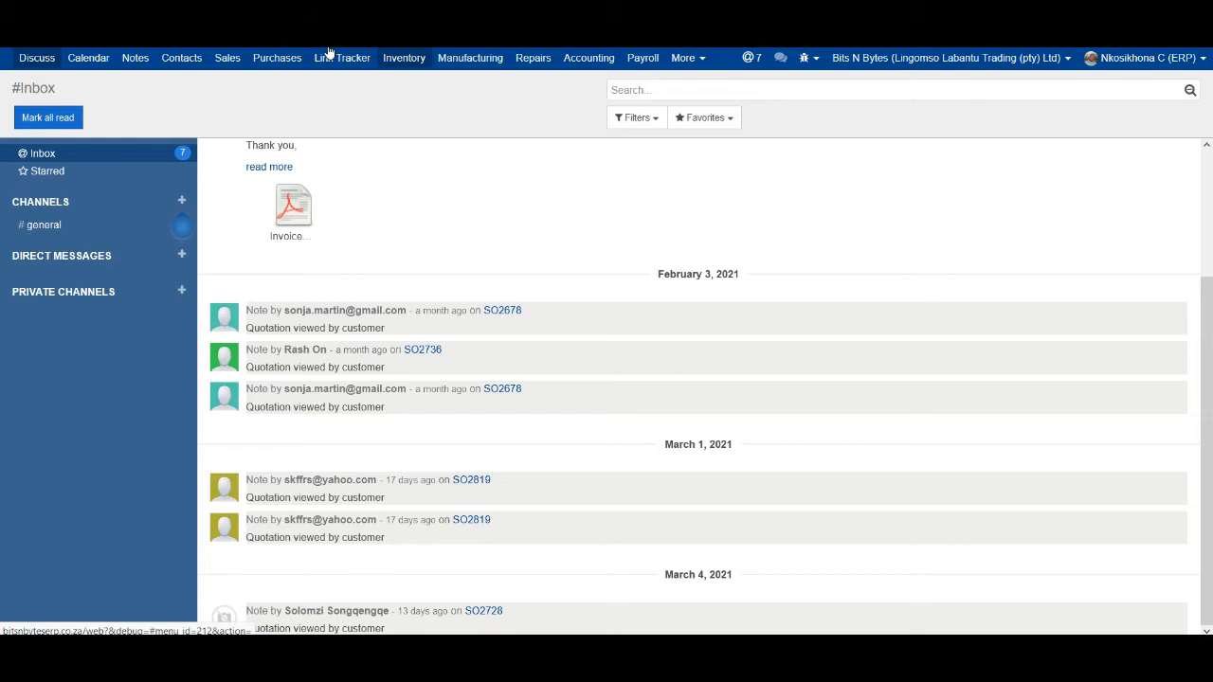
Step: Open the Inventory products and show them in list view
{"action": "left_click", "coordinate": [404, 58]}
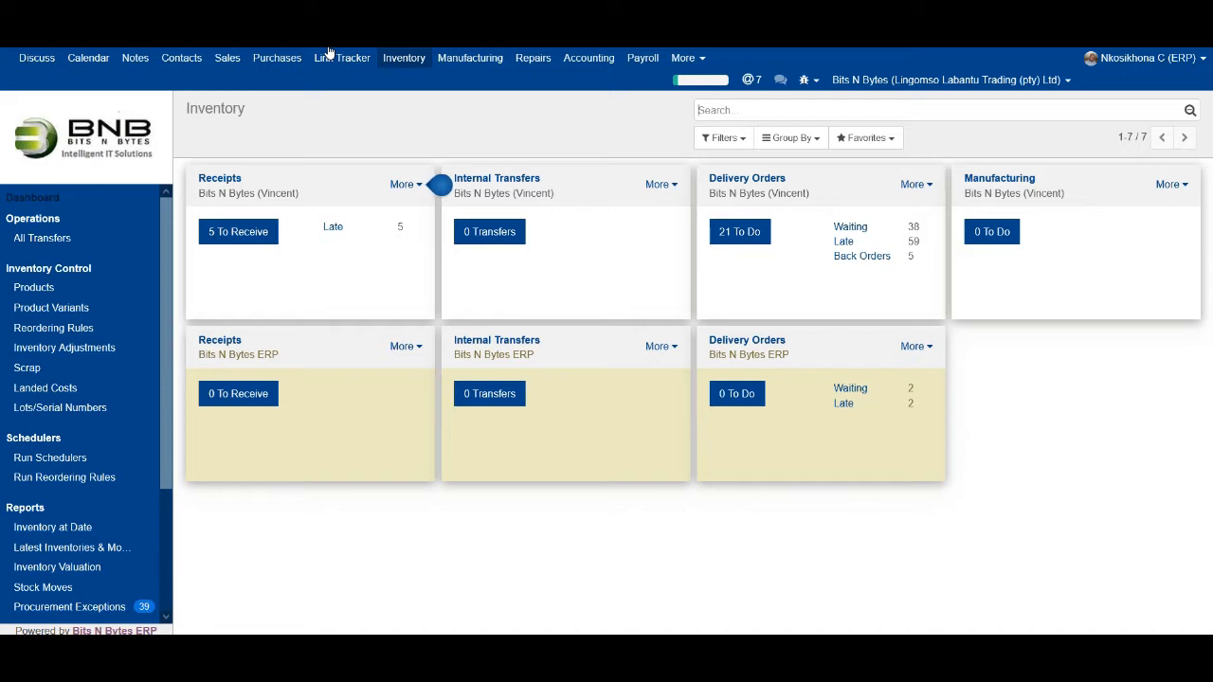
{"action": "left_click", "coordinate": [29, 237]}
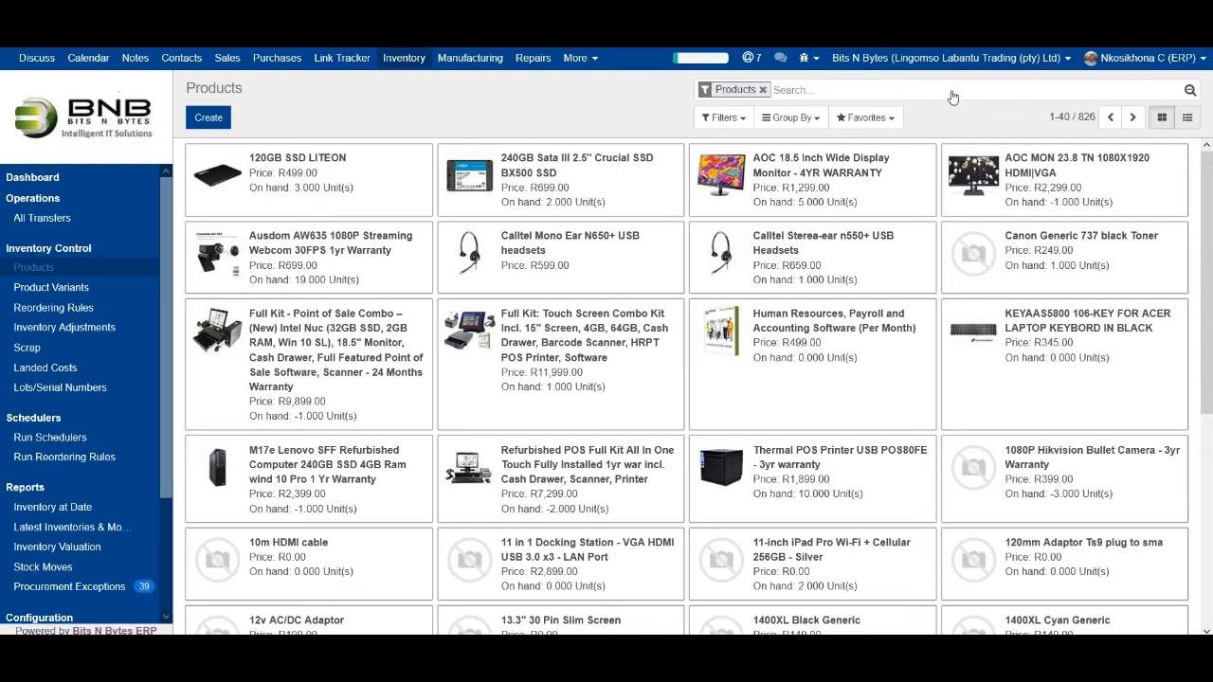
{"action": "left_click", "coordinate": [1187, 117]}
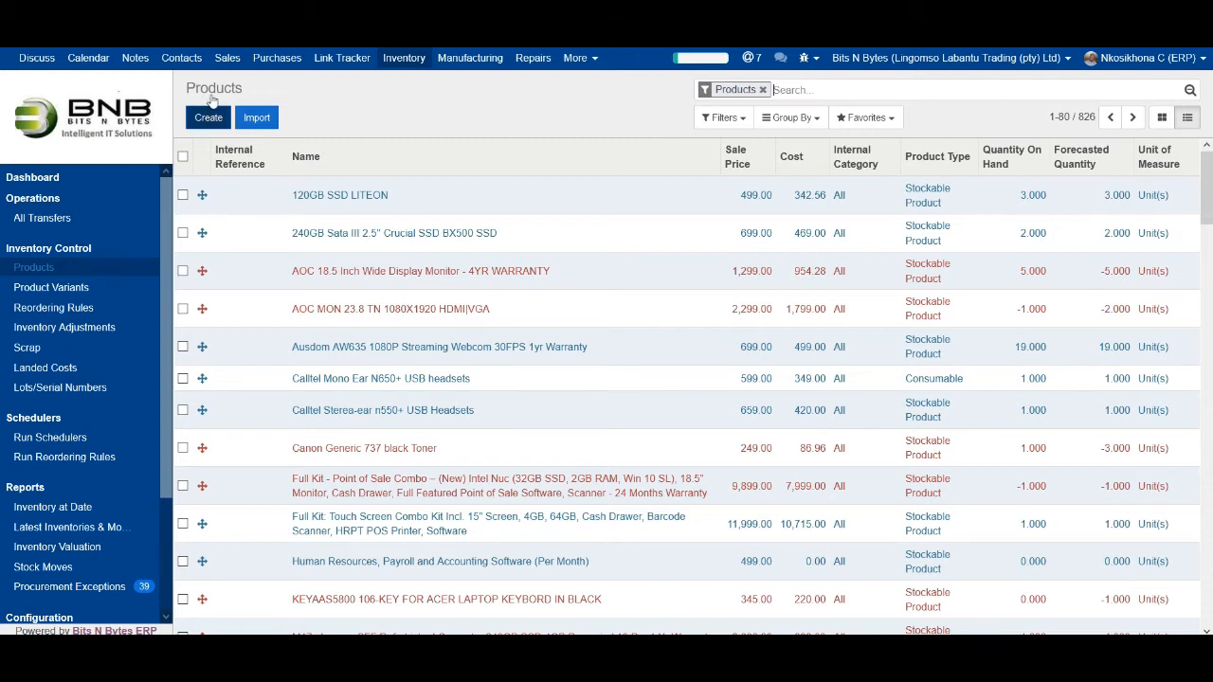
Step: Load the product.template CSV file for a product import and exclude its id column from the import
{"action": "left_click", "coordinate": [255, 117]}
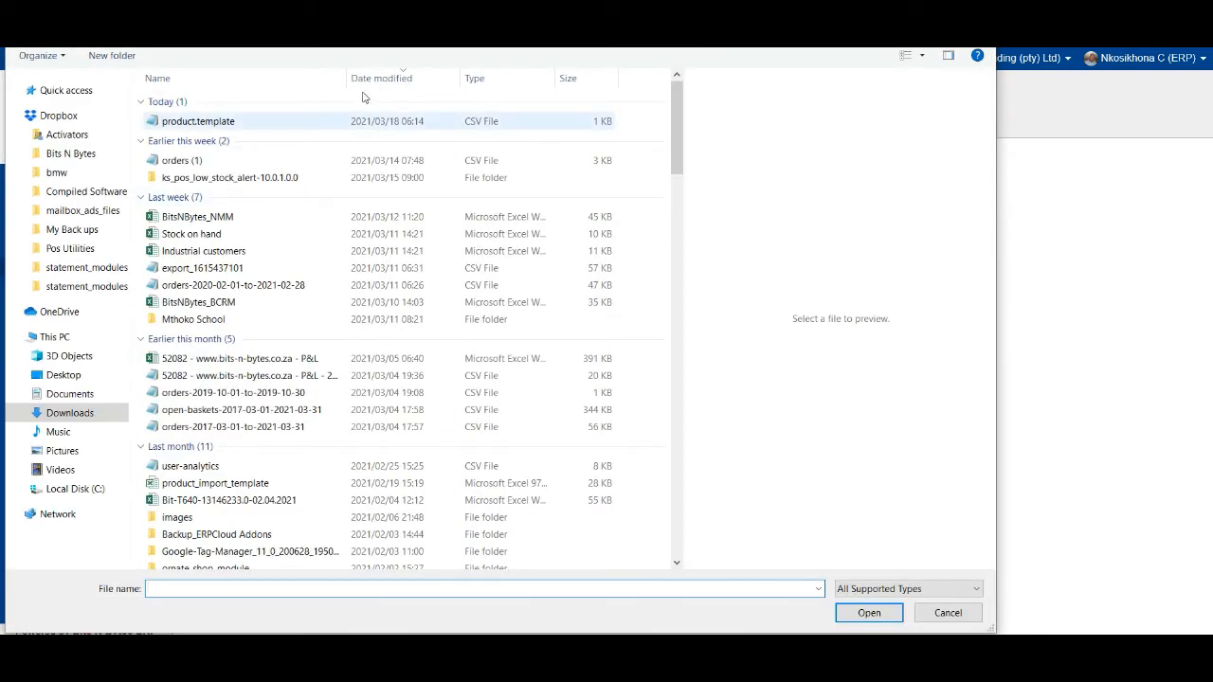
{"action": "left_click", "coordinate": [457, 115]}
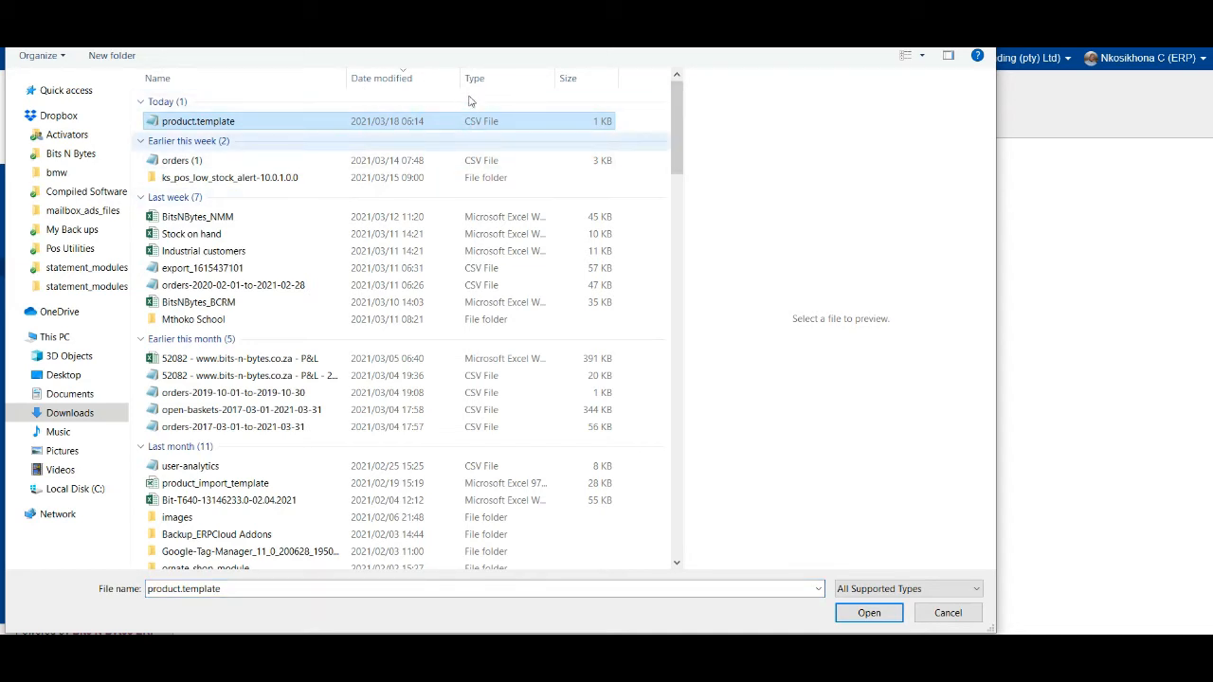
{"action": "key", "text": "Return"}
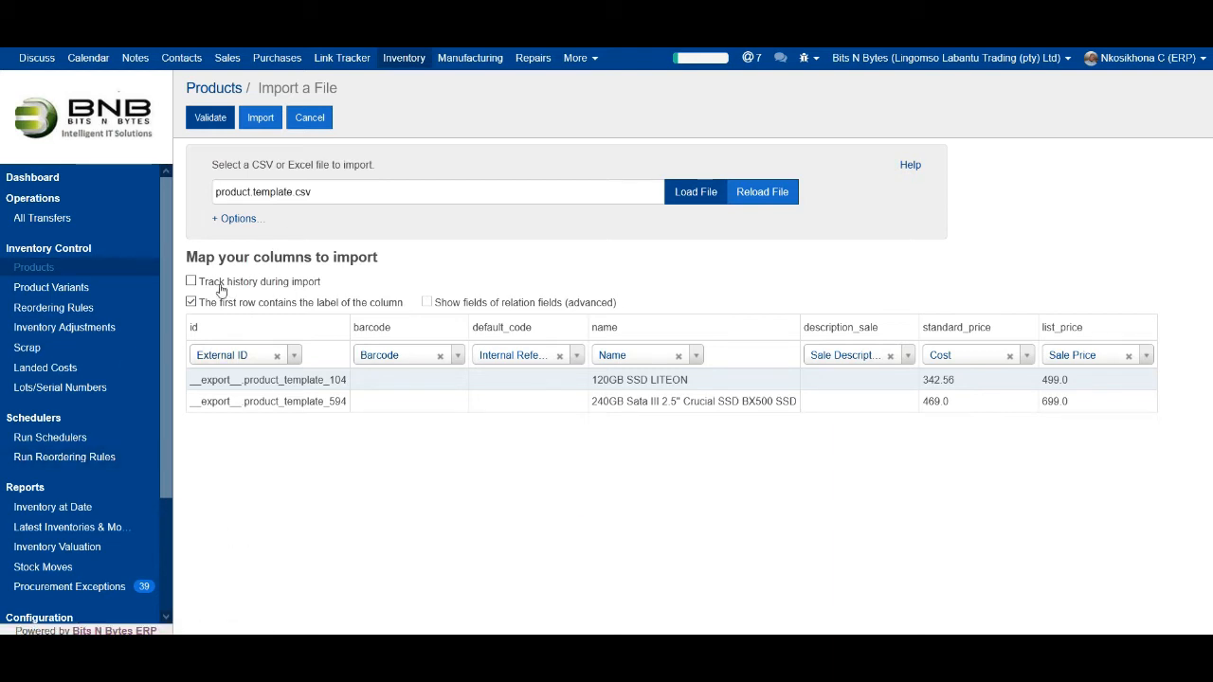
{"action": "left_click", "coordinate": [276, 355]}
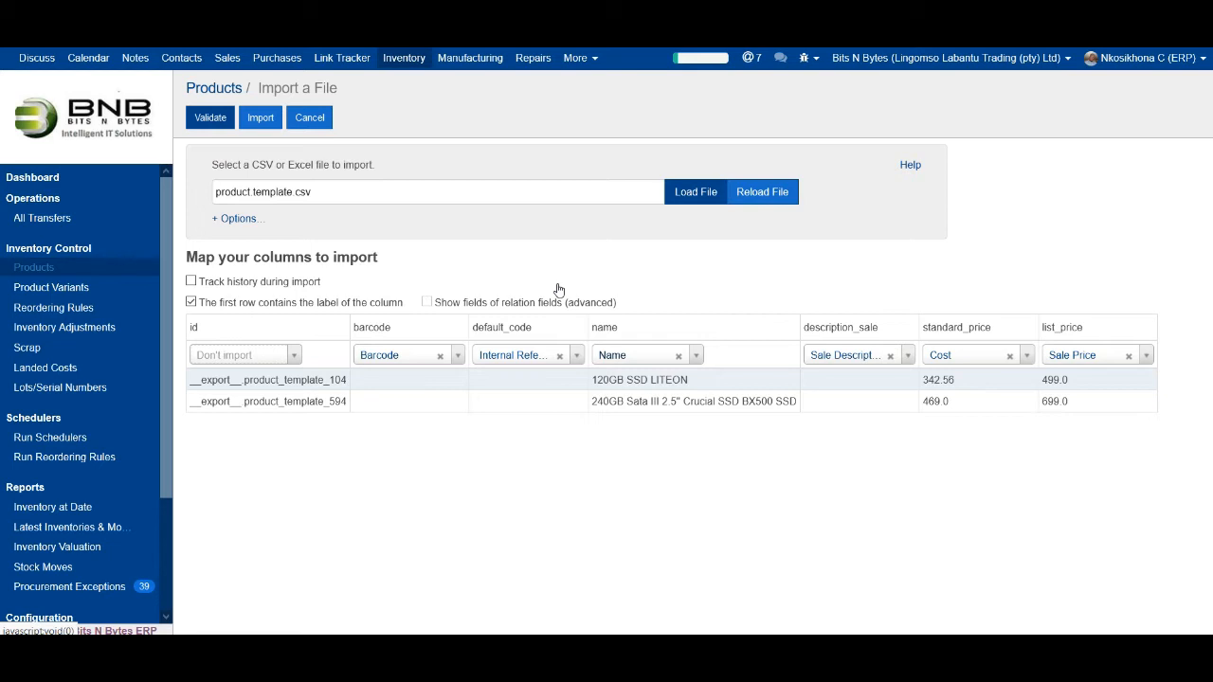
Step: Map the import file's name column to the Description field
{"action": "left_click", "coordinate": [696, 355]}
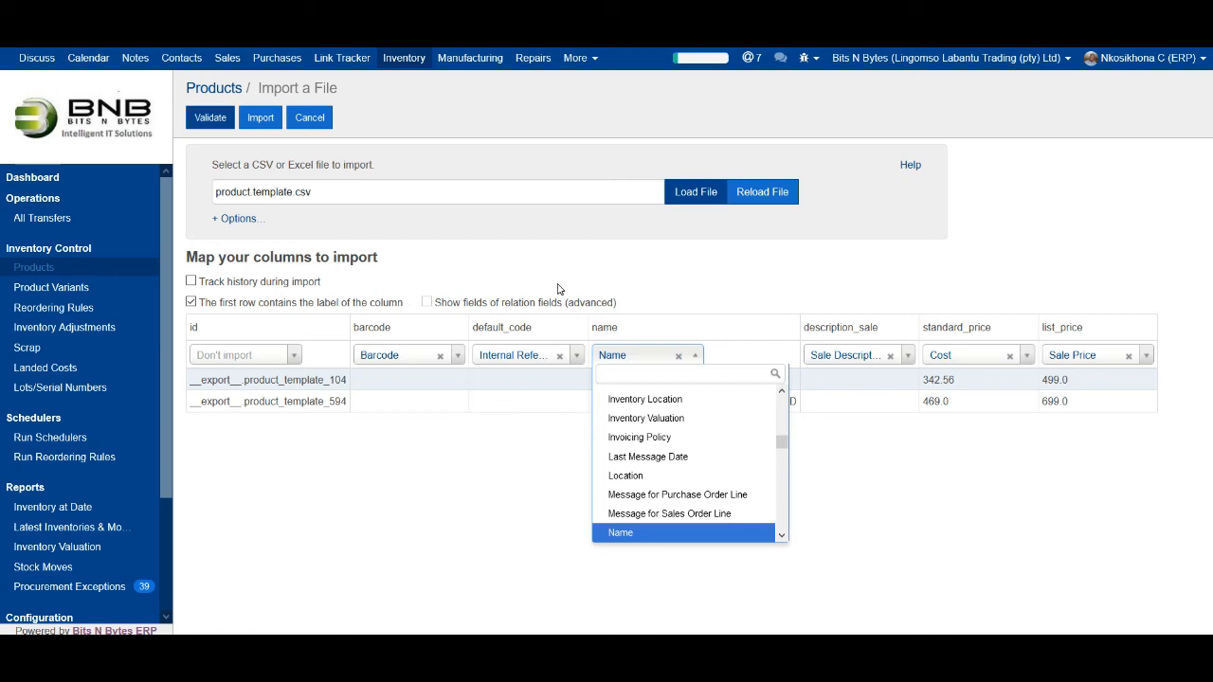
{"action": "type", "text": "dec"}
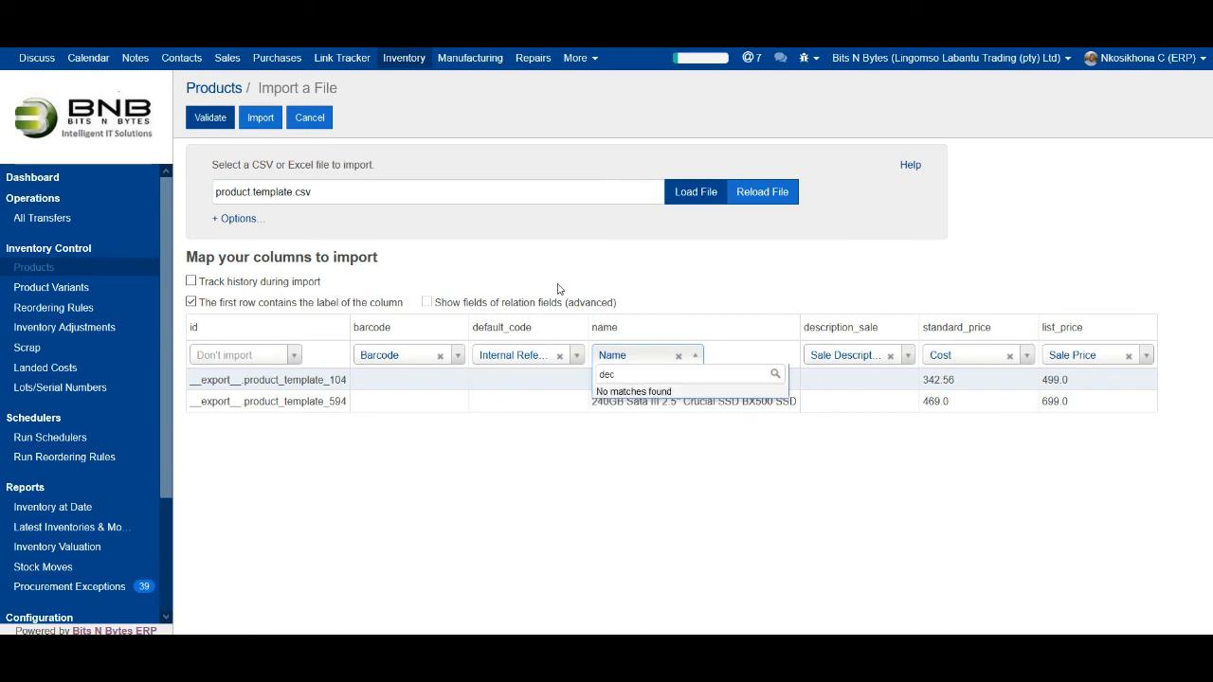
{"action": "key", "text": "BackSpace"}
{"action": "type", "text": "sc"}
{"action": "key", "text": "Down"}
{"action": "key", "text": "Up"}
{"action": "key", "text": "Return"}
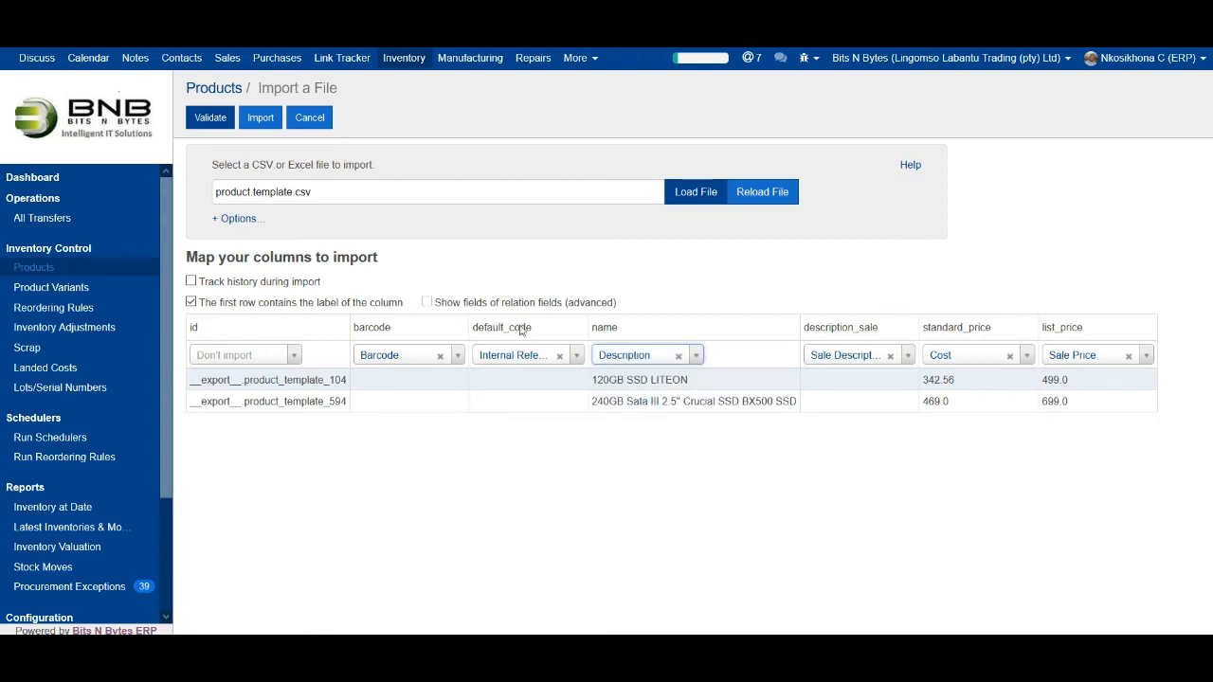
Step: Clear the name column's mapping and map the column to the Name field
{"action": "key", "text": "BackSpace"}
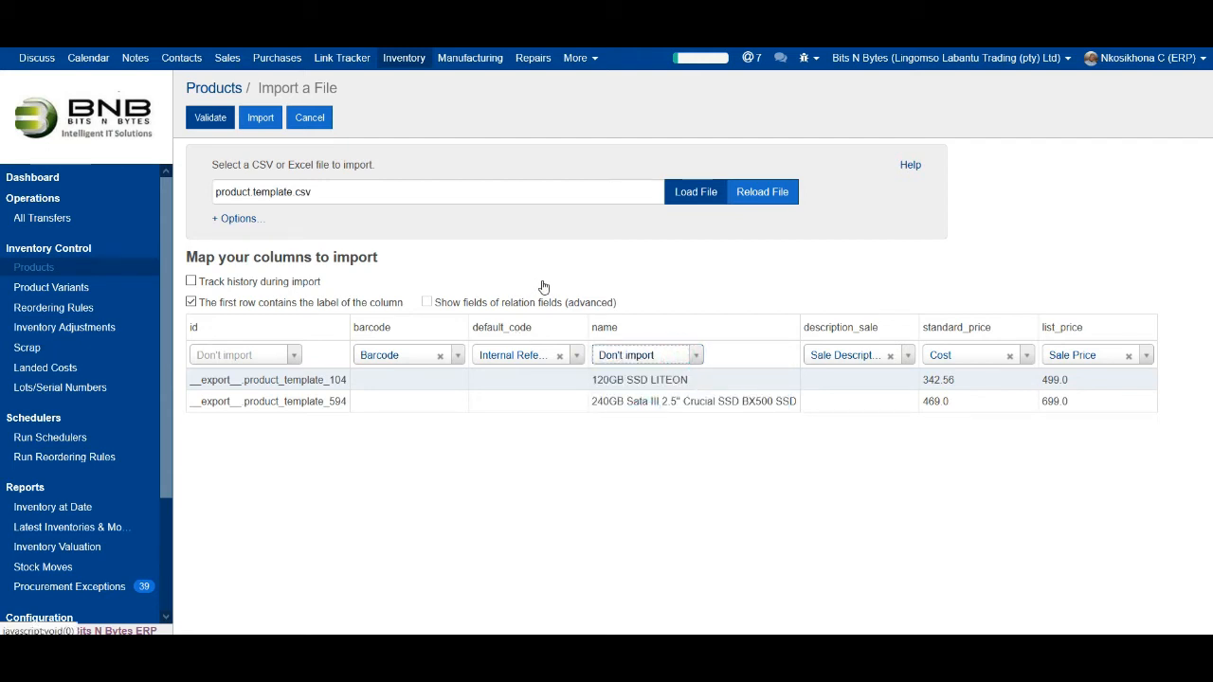
{"action": "key", "text": "Down"}
{"action": "type", "text": "name"}
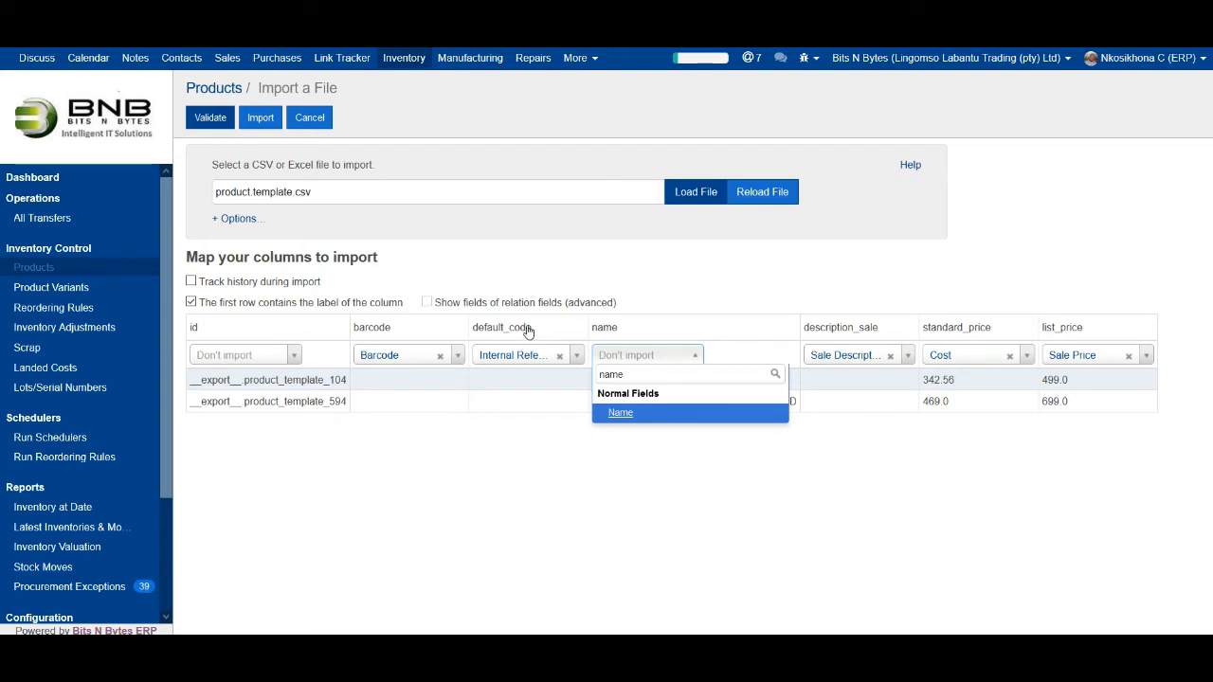
{"action": "key", "text": "Return"}
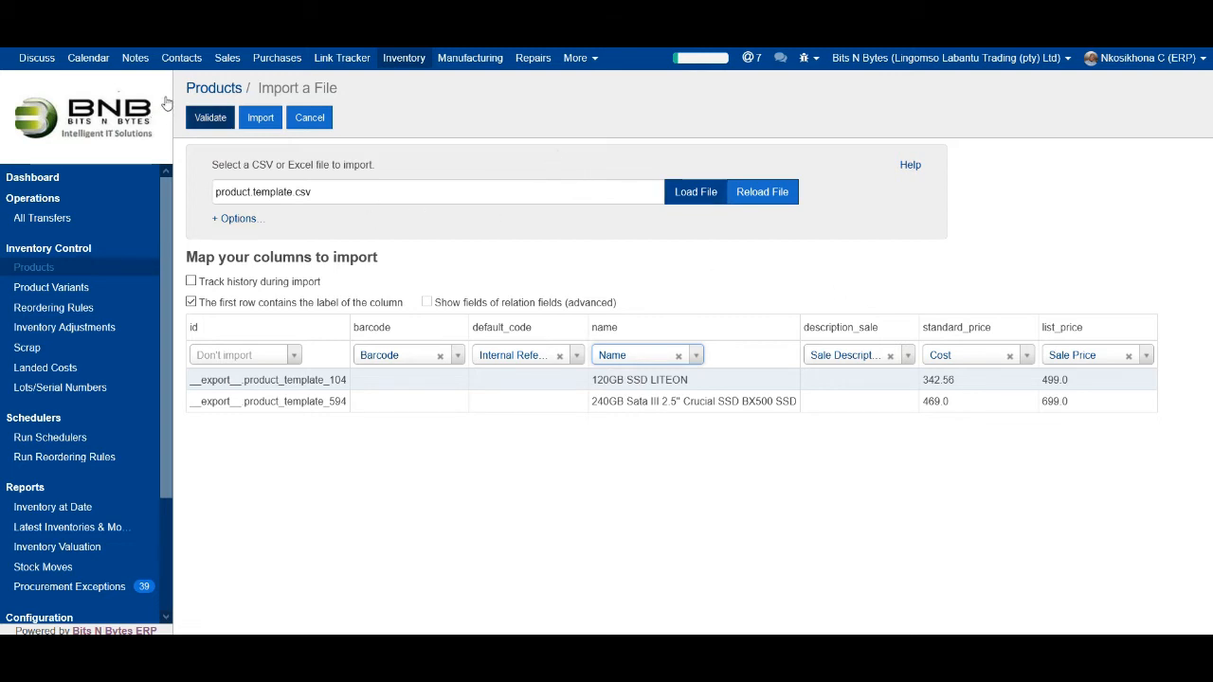
Step: Validate and import the mapped product file, and return to the product list
{"action": "left_click", "coordinate": [210, 118]}
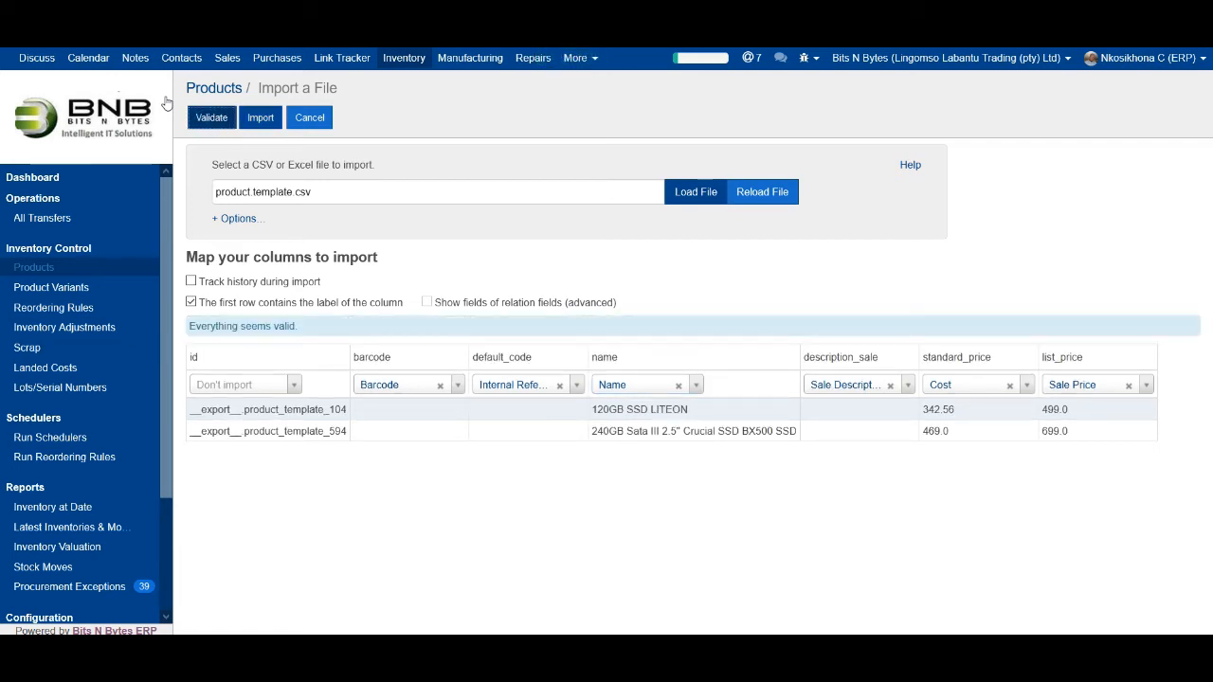
{"action": "left_click", "coordinate": [261, 117]}
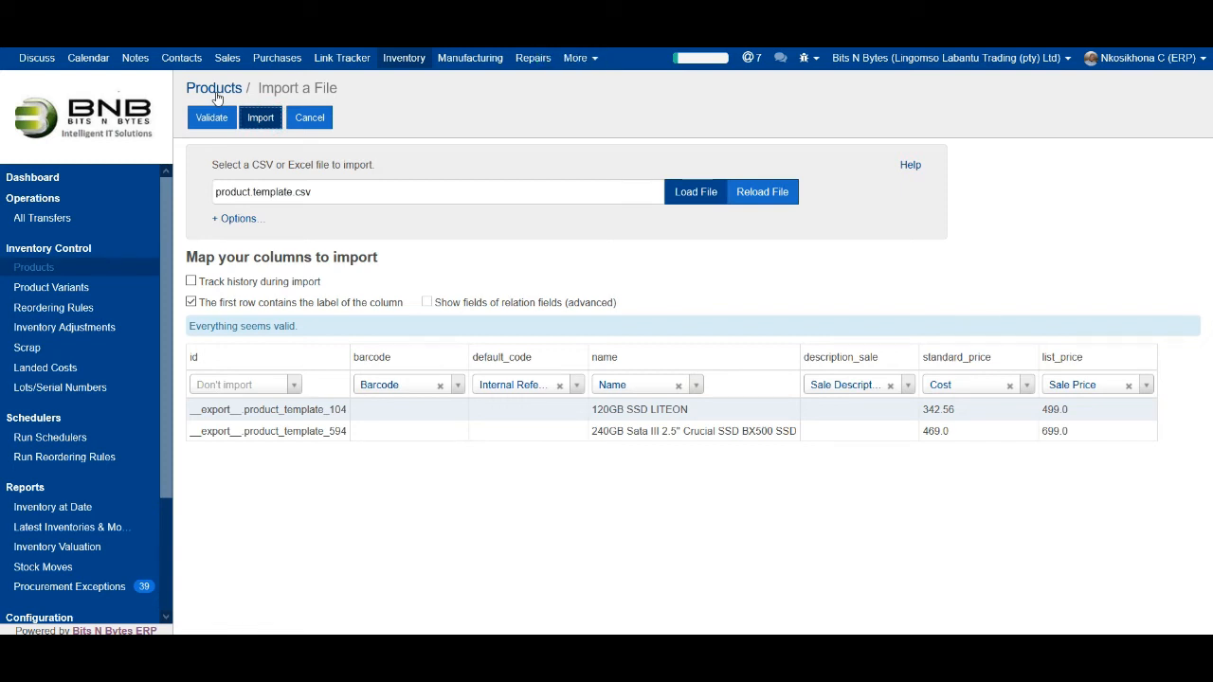
{"action": "left_click", "coordinate": [216, 92]}
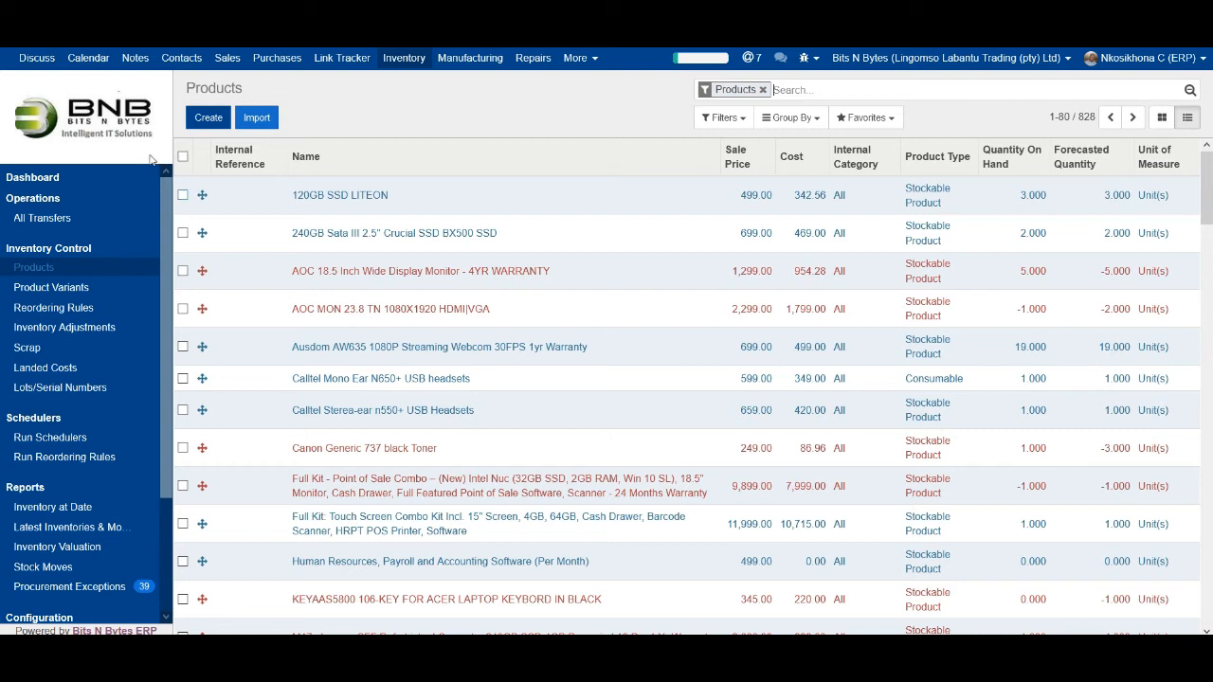
Step: Select all products on the list page and open the Export Data dialog for them
{"action": "left_click", "coordinate": [183, 195]}
{"action": "left_click", "coordinate": [182, 232]}
{"action": "left_click", "coordinate": [183, 270]}
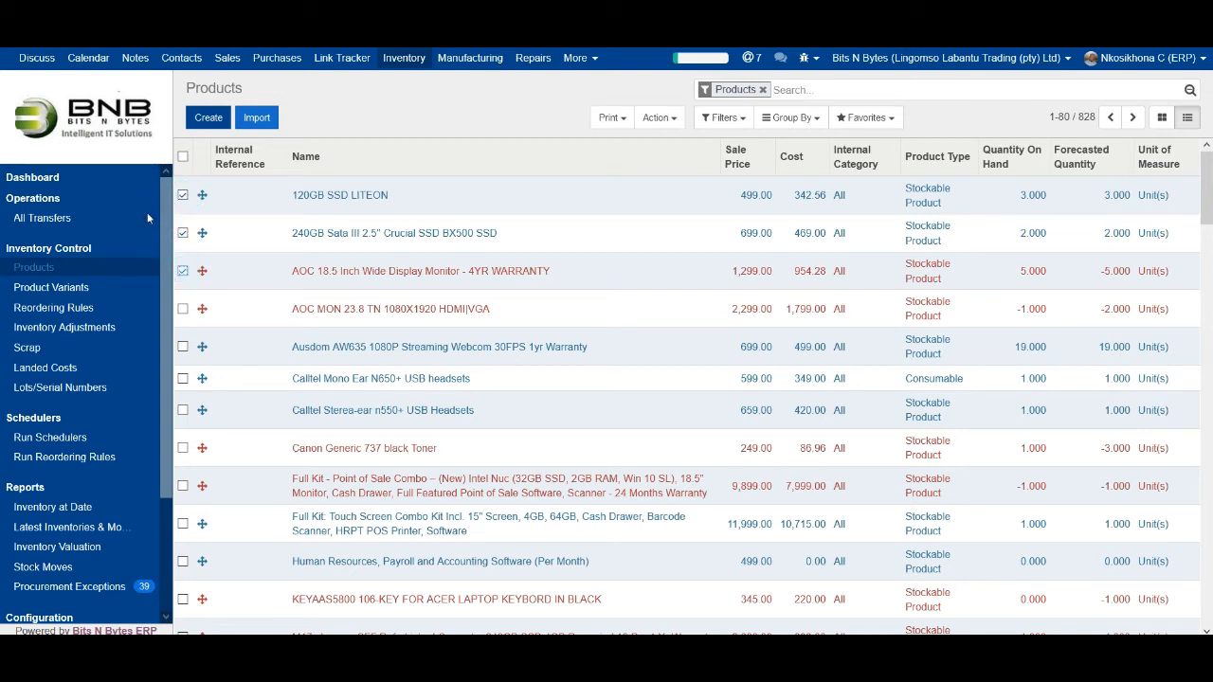
{"action": "left_click", "coordinate": [183, 156]}
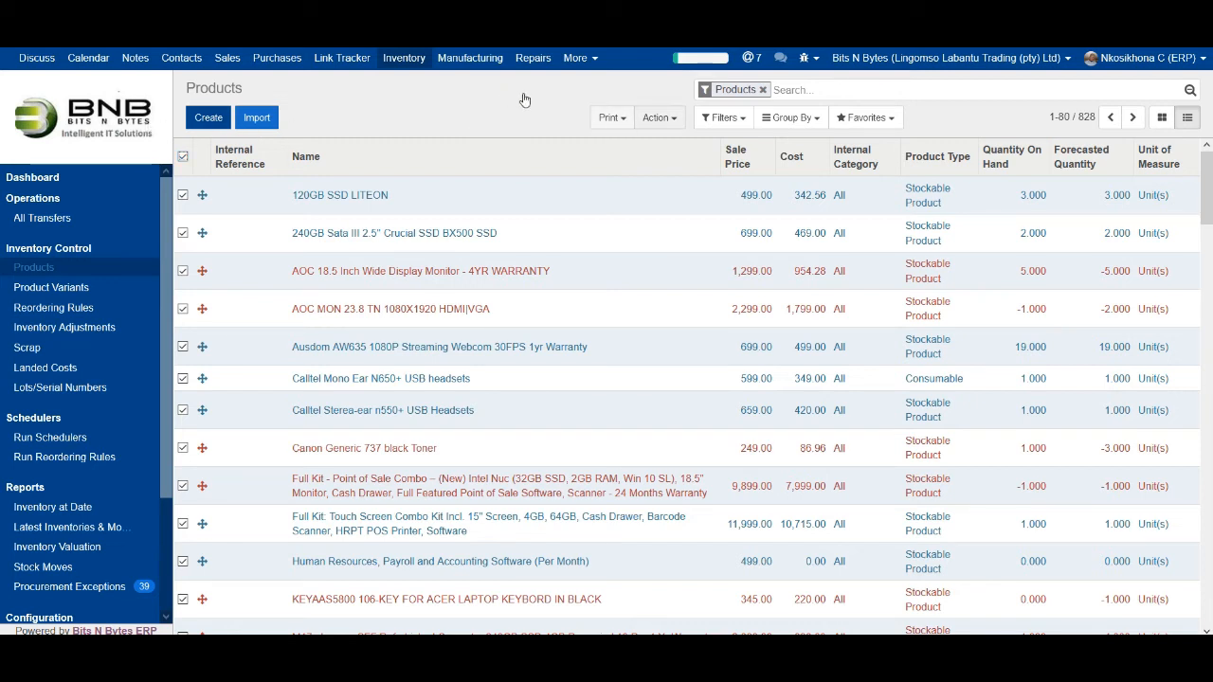
{"action": "left_click", "coordinate": [660, 120]}
{"action": "left_click", "coordinate": [688, 147]}
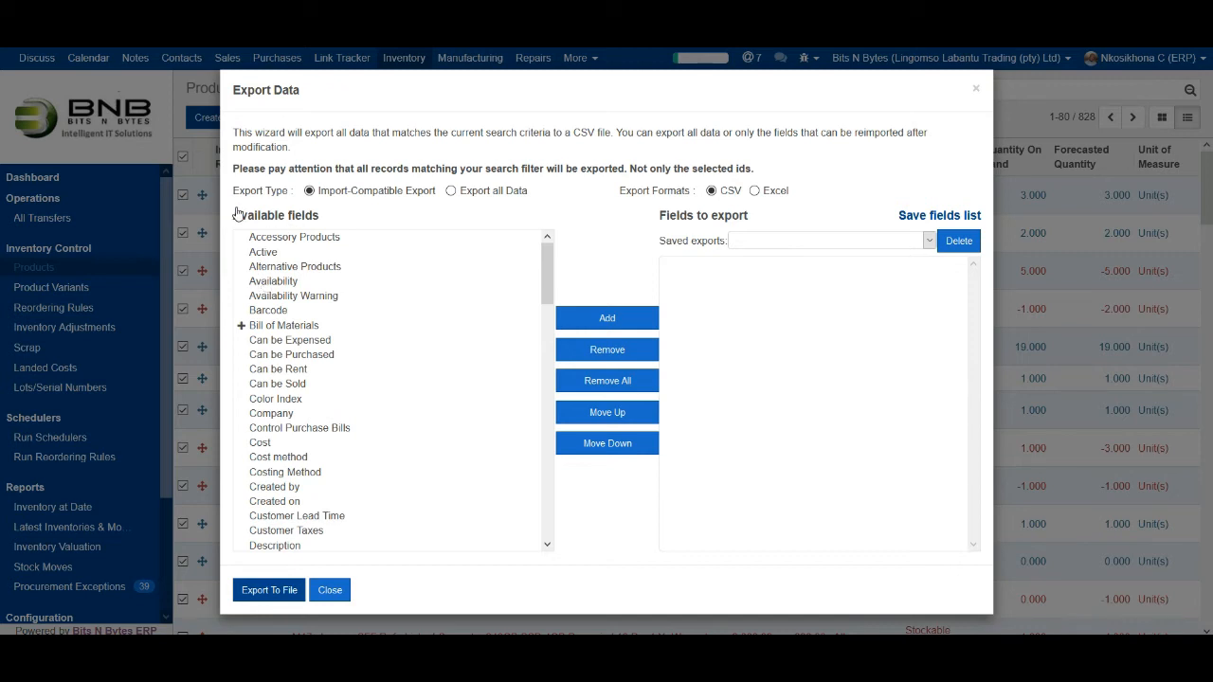
Step: Add the Active, Barcode and Availability fields to the fields to export
{"action": "left_click", "coordinate": [261, 252]}
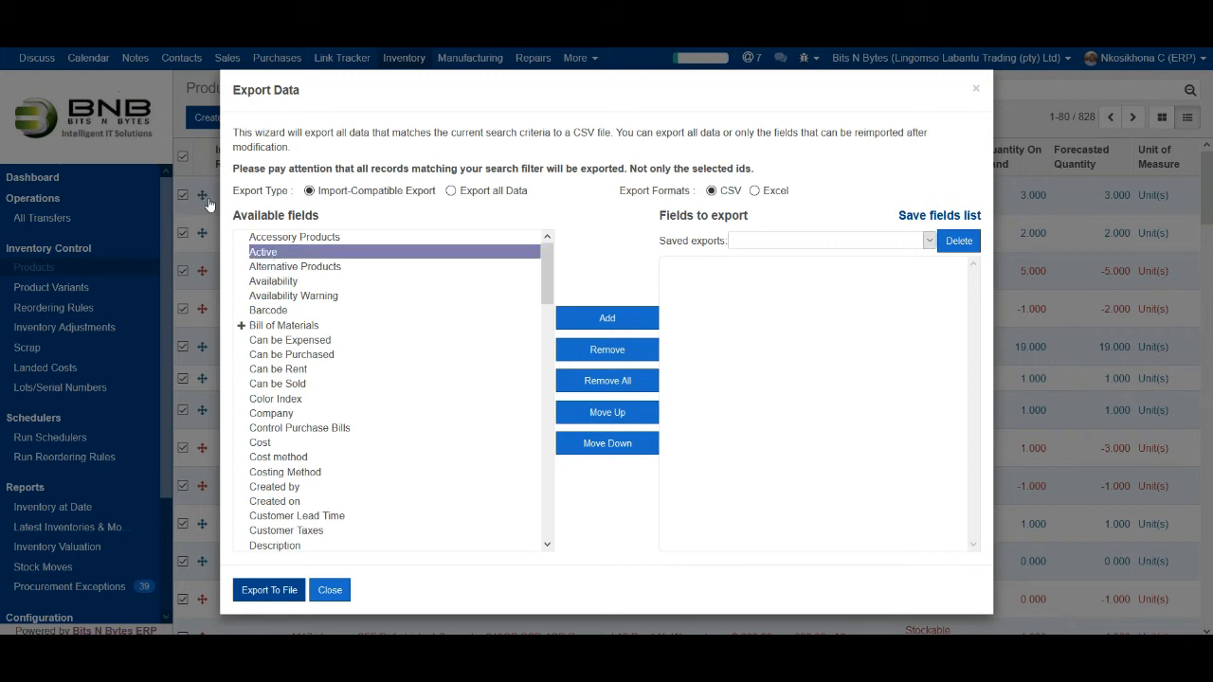
{"action": "double_click", "coordinate": [500, 252]}
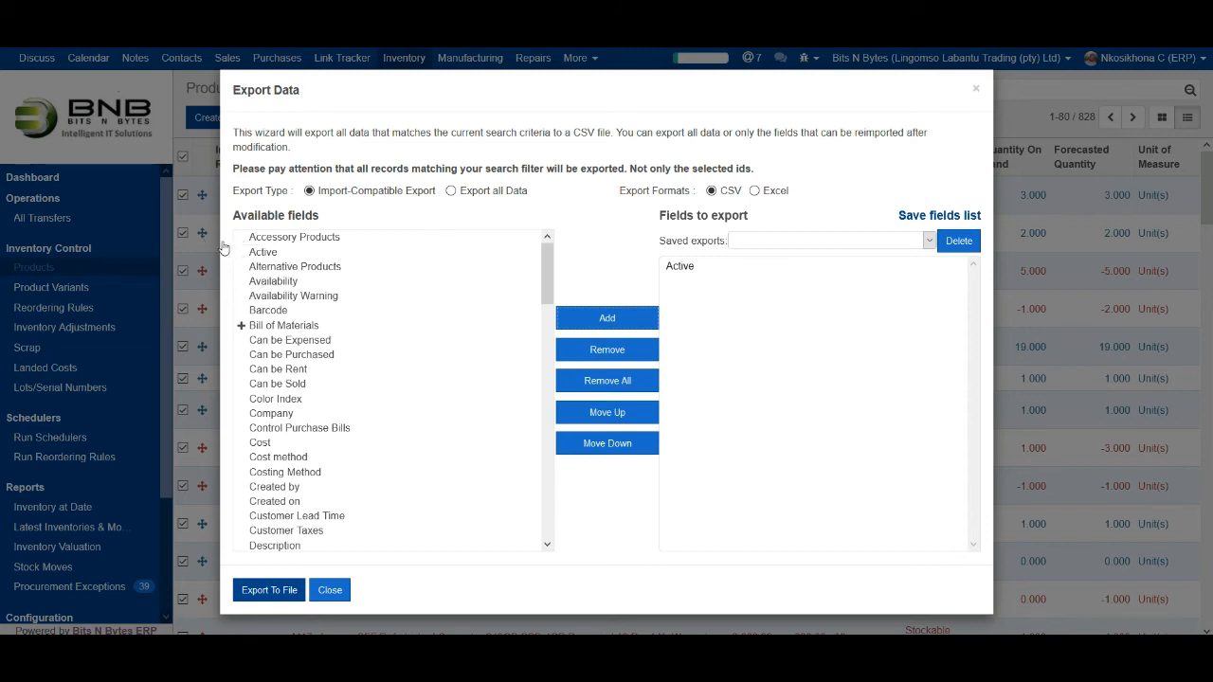
{"action": "left_click", "coordinate": [278, 310]}
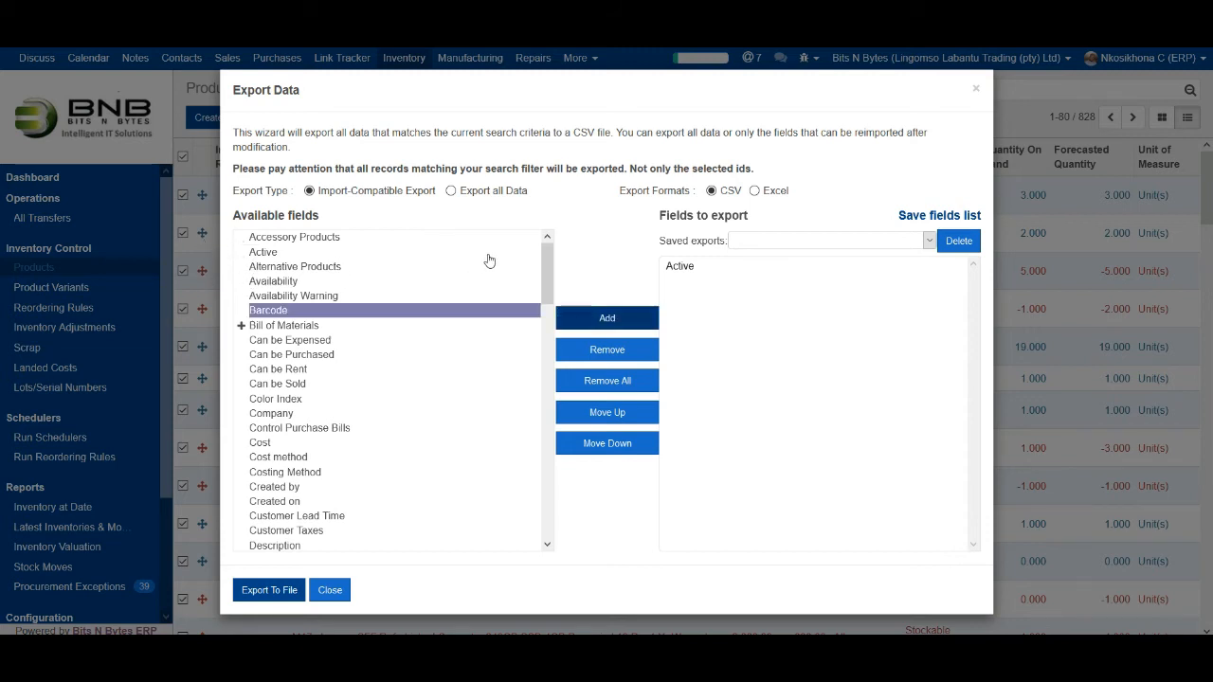
{"action": "left_click", "coordinate": [609, 318]}
{"action": "left_click", "coordinate": [278, 281]}
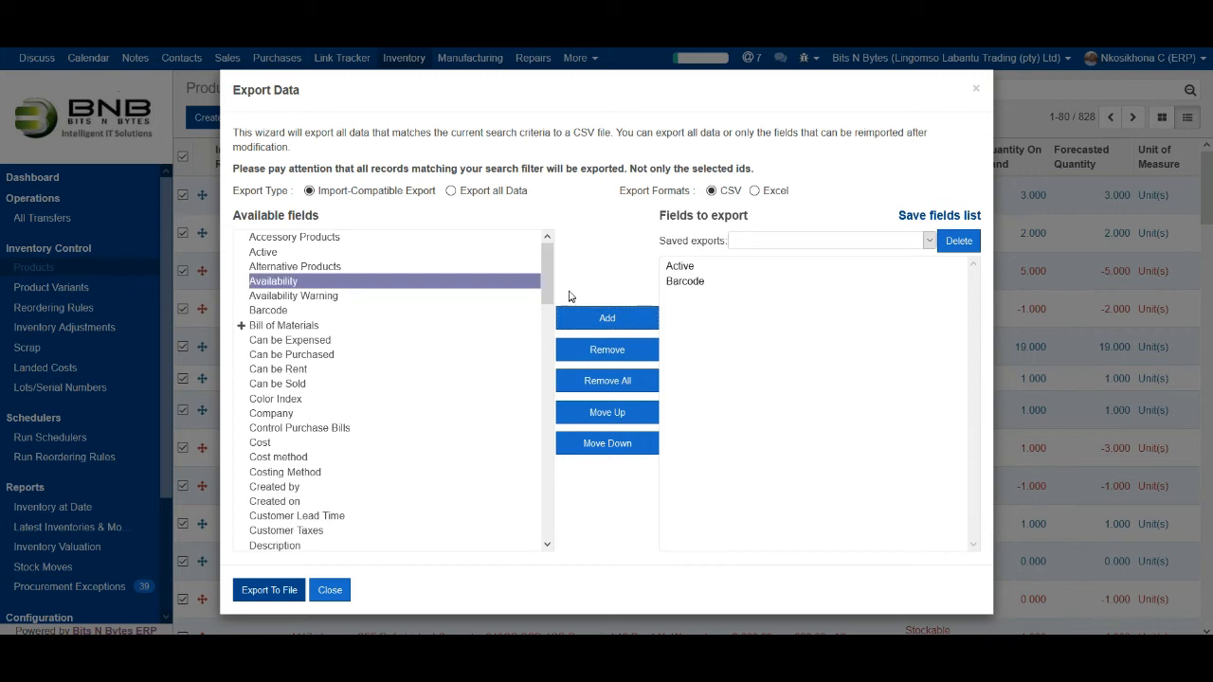
{"action": "left_click", "coordinate": [607, 317]}
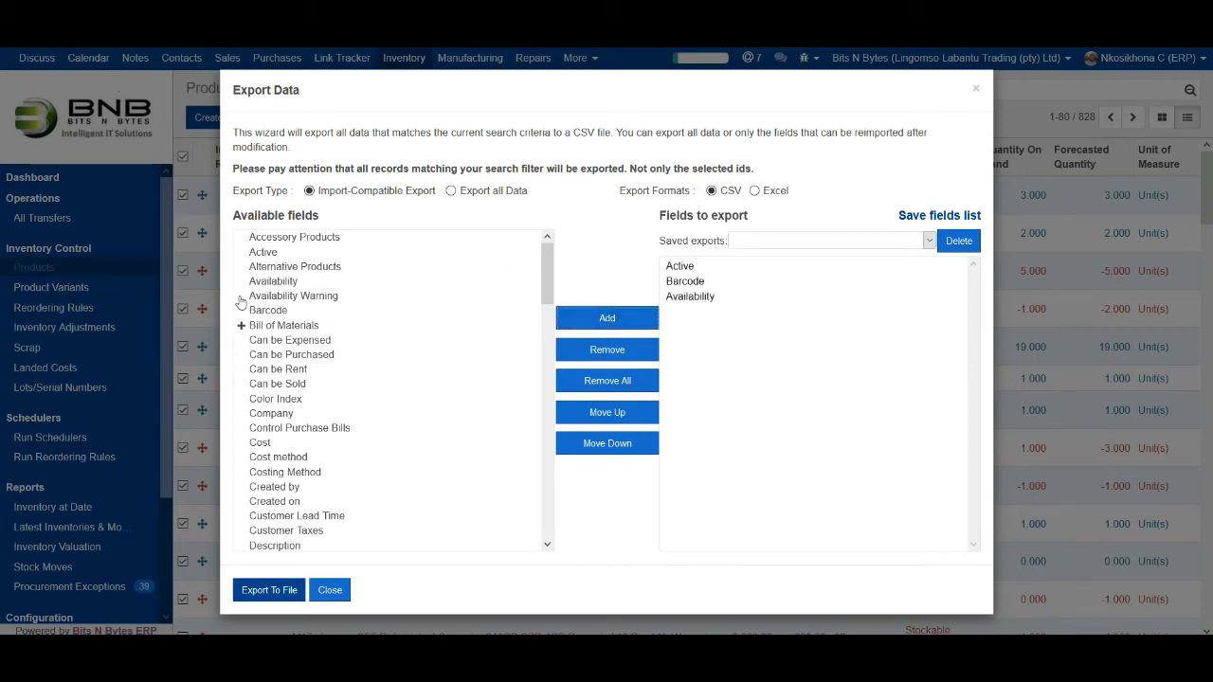
Step: Add the Cost, Image and Internal Reference fields to the fields to export
{"action": "scroll", "coordinate": [241, 302], "scroll_direction": "down", "scroll_amount": 1}
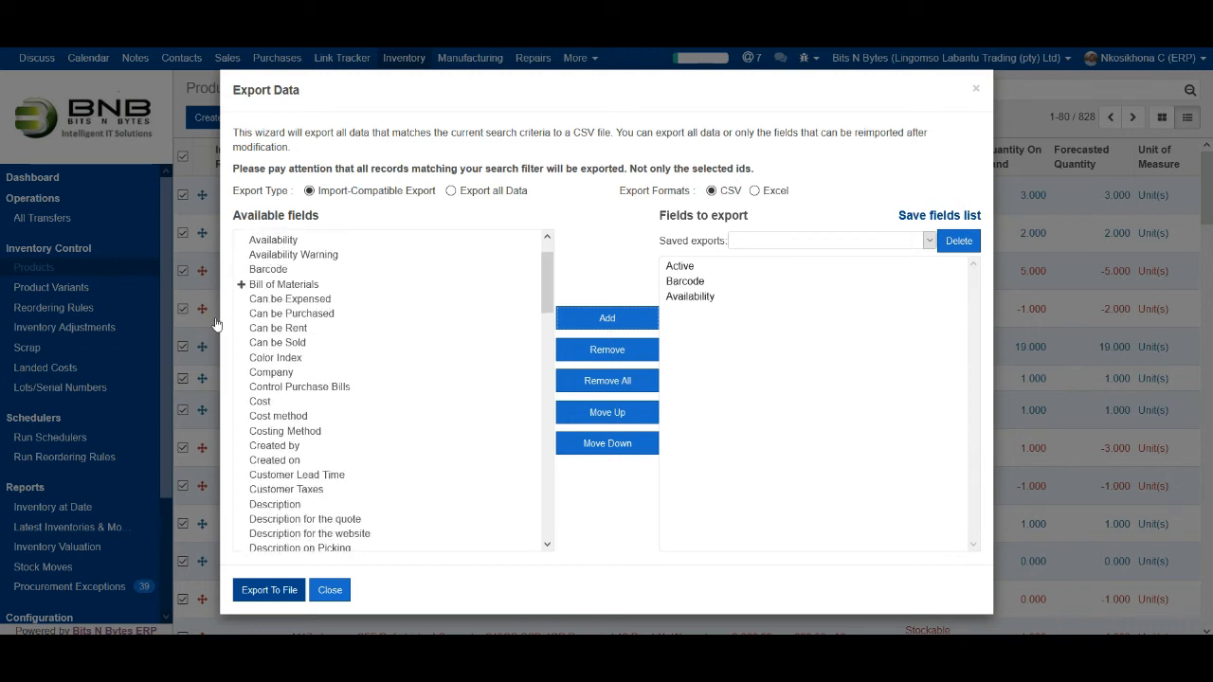
{"action": "left_click", "coordinate": [261, 402]}
{"action": "left_click", "coordinate": [606, 318]}
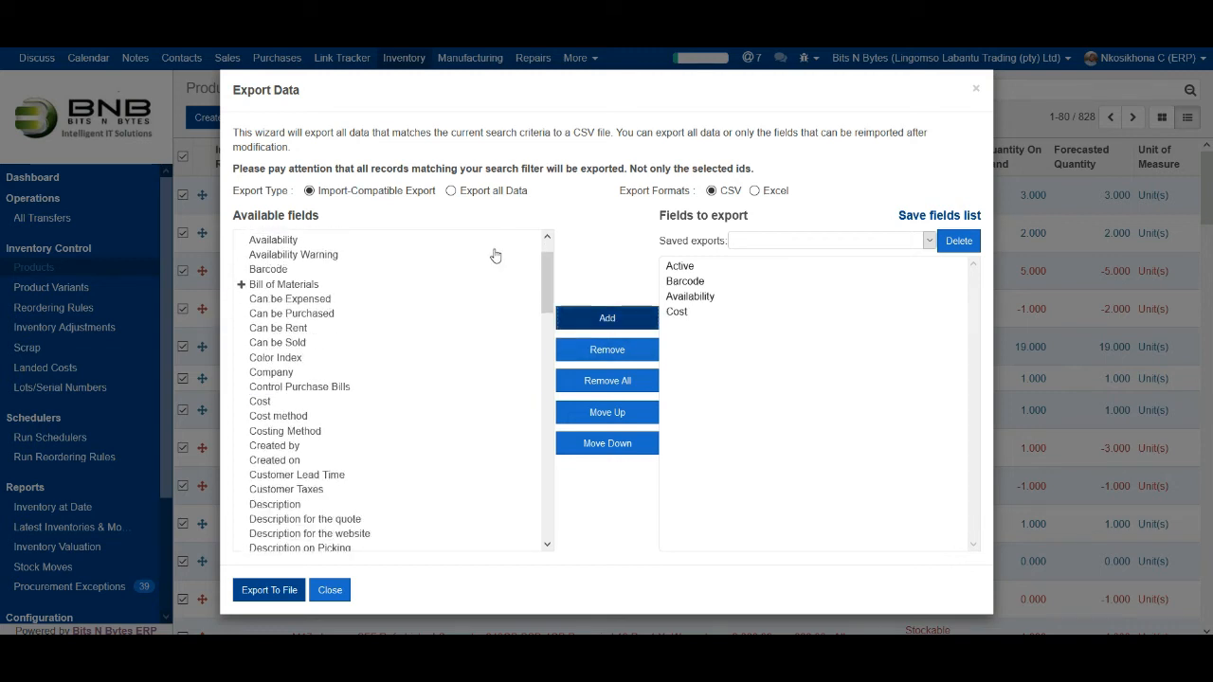
{"action": "scroll", "coordinate": [228, 341], "scroll_direction": "down", "scroll_amount": 3}
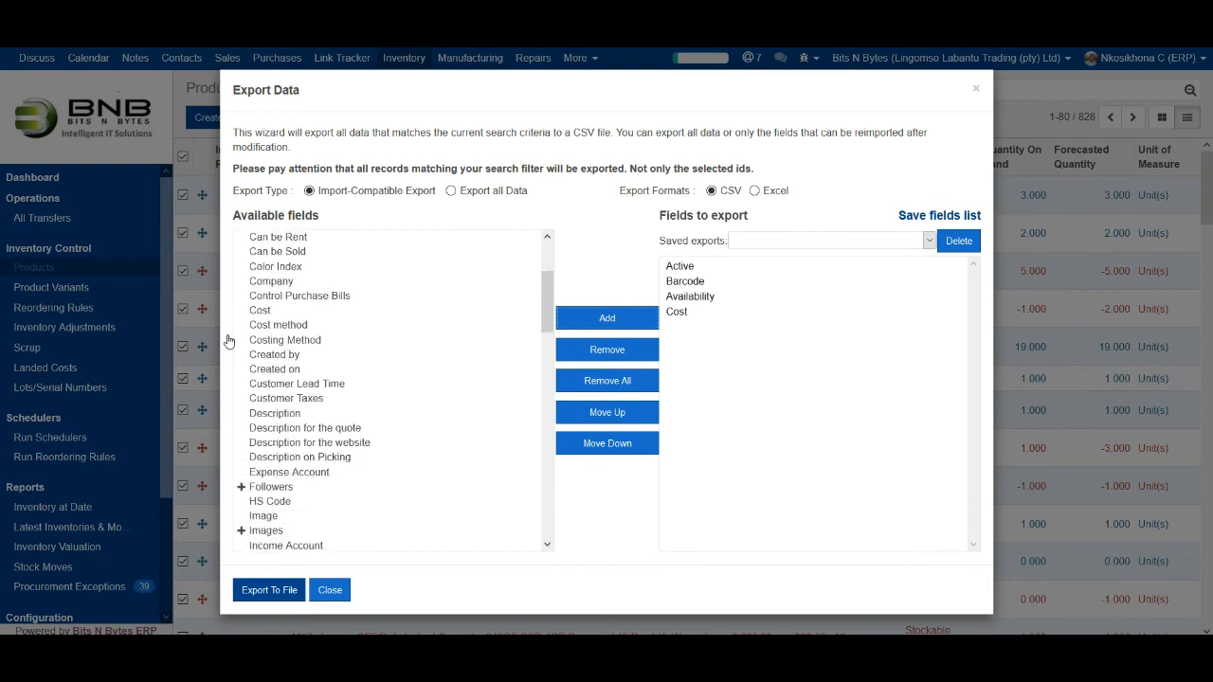
{"action": "scroll", "coordinate": [228, 341], "scroll_direction": "down", "scroll_amount": 1}
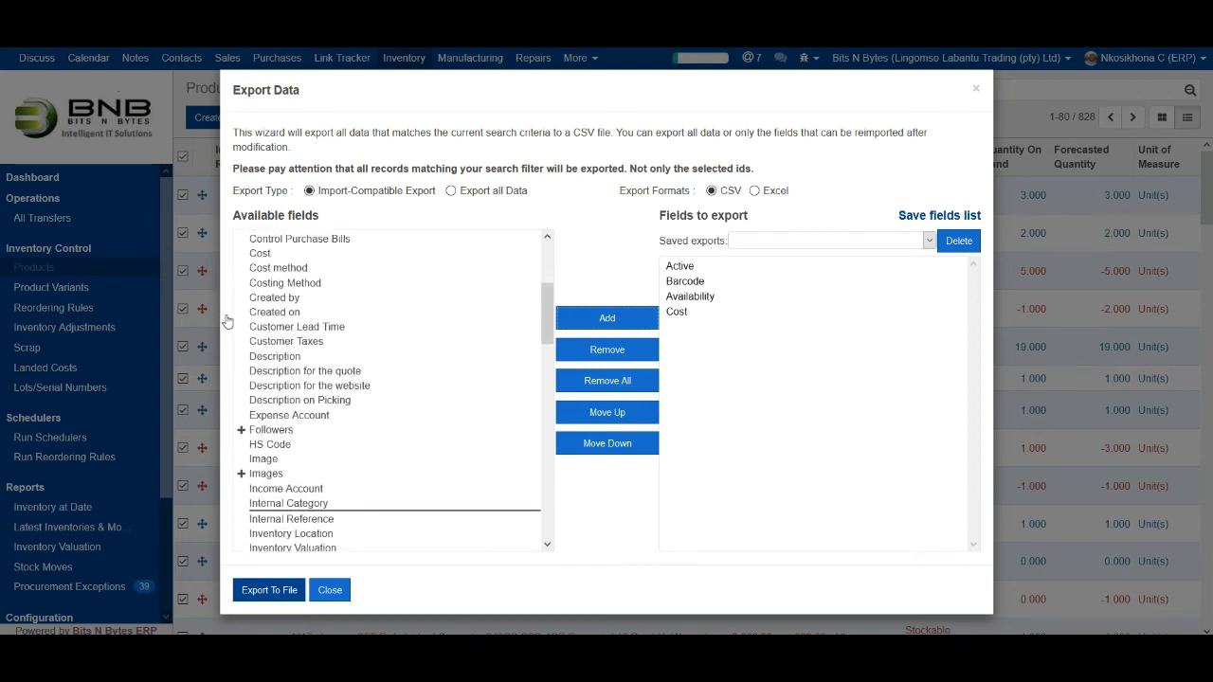
{"action": "left_click", "coordinate": [265, 460]}
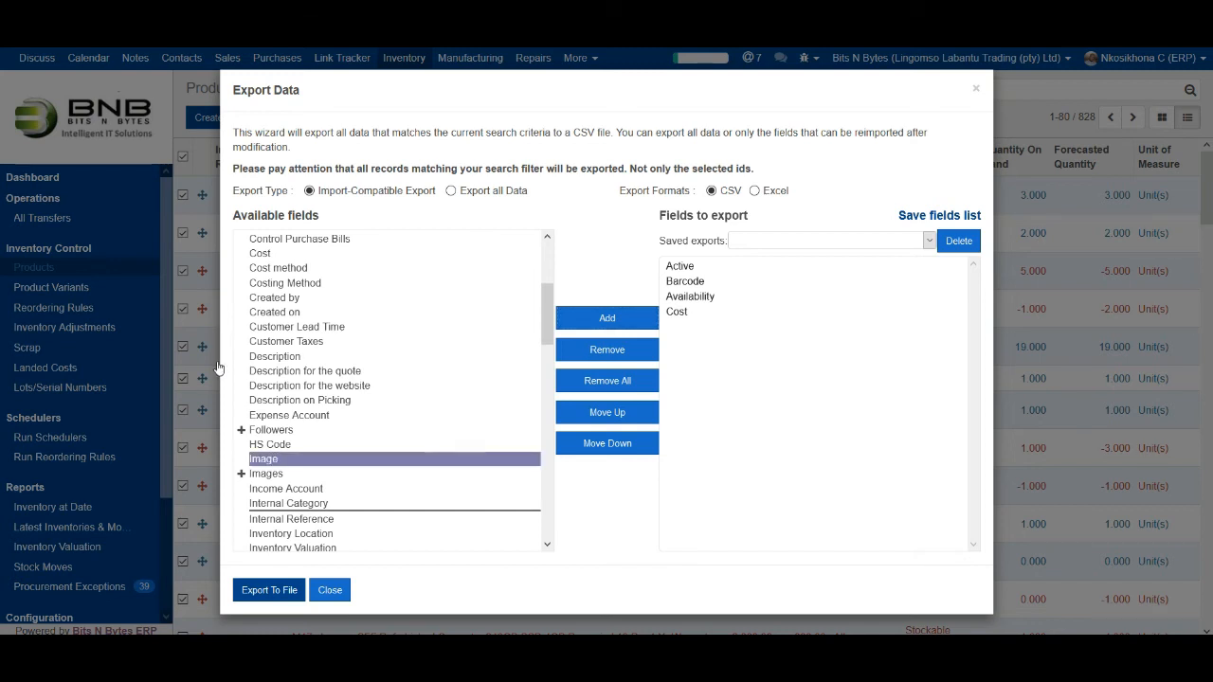
{"action": "left_click", "coordinate": [602, 318]}
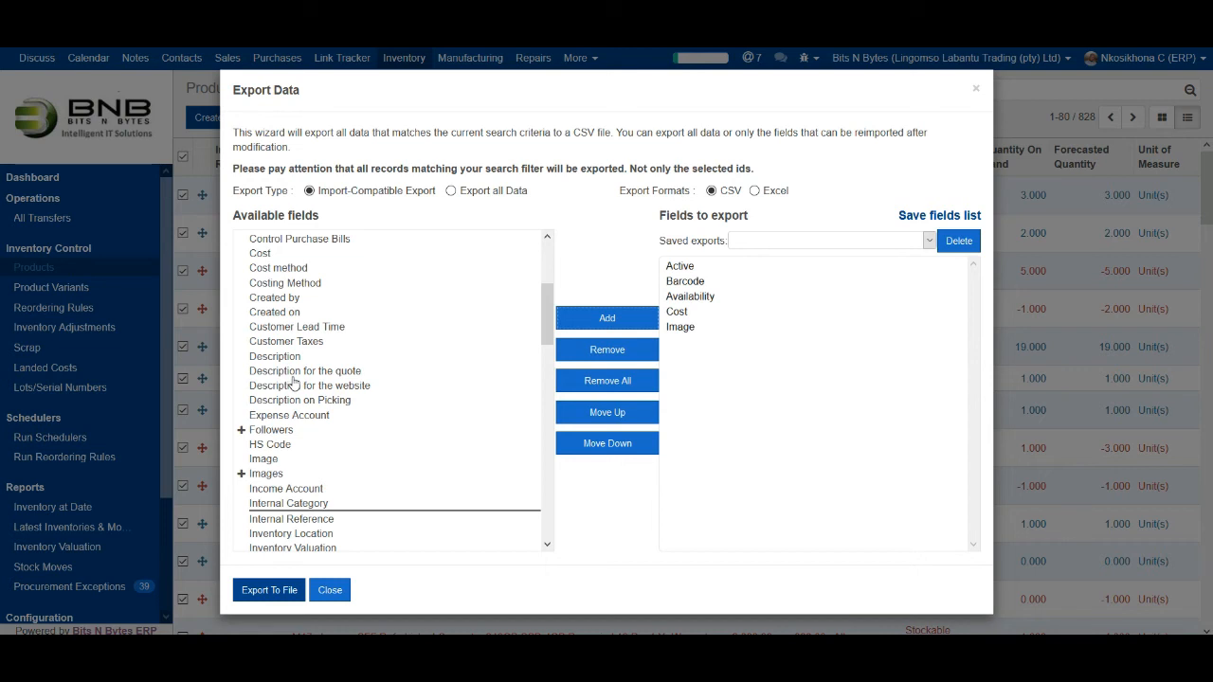
{"action": "scroll", "coordinate": [294, 382], "scroll_direction": "down", "scroll_amount": 3}
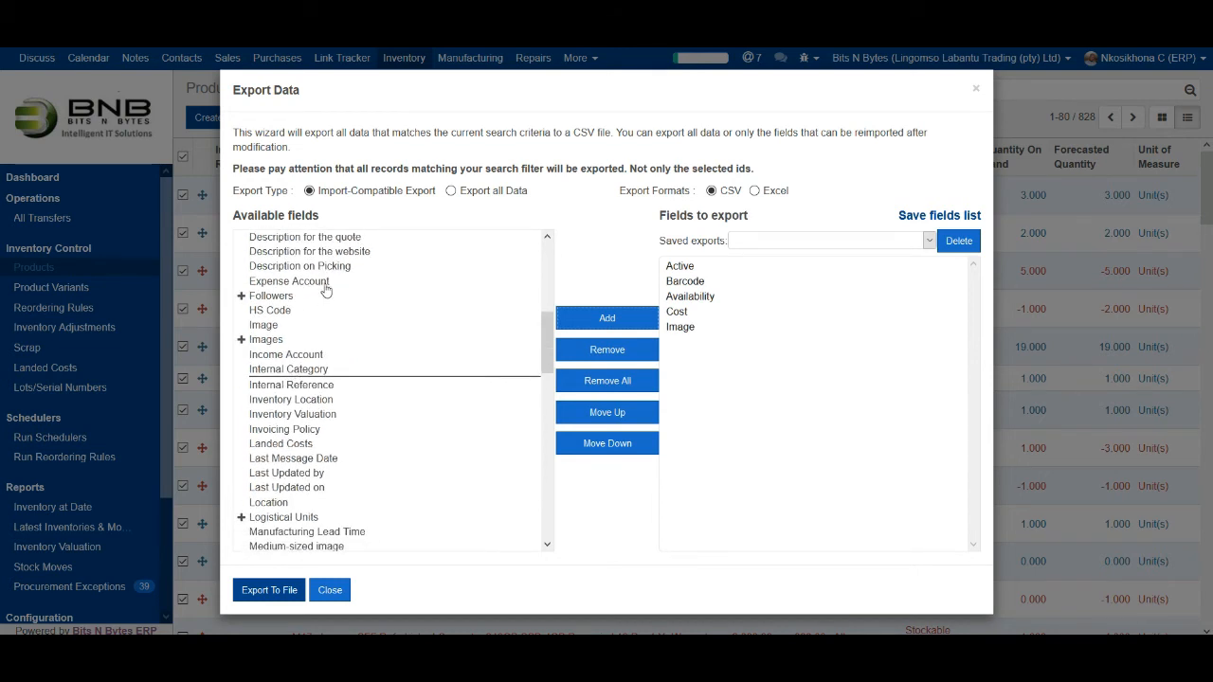
{"action": "left_click", "coordinate": [292, 385]}
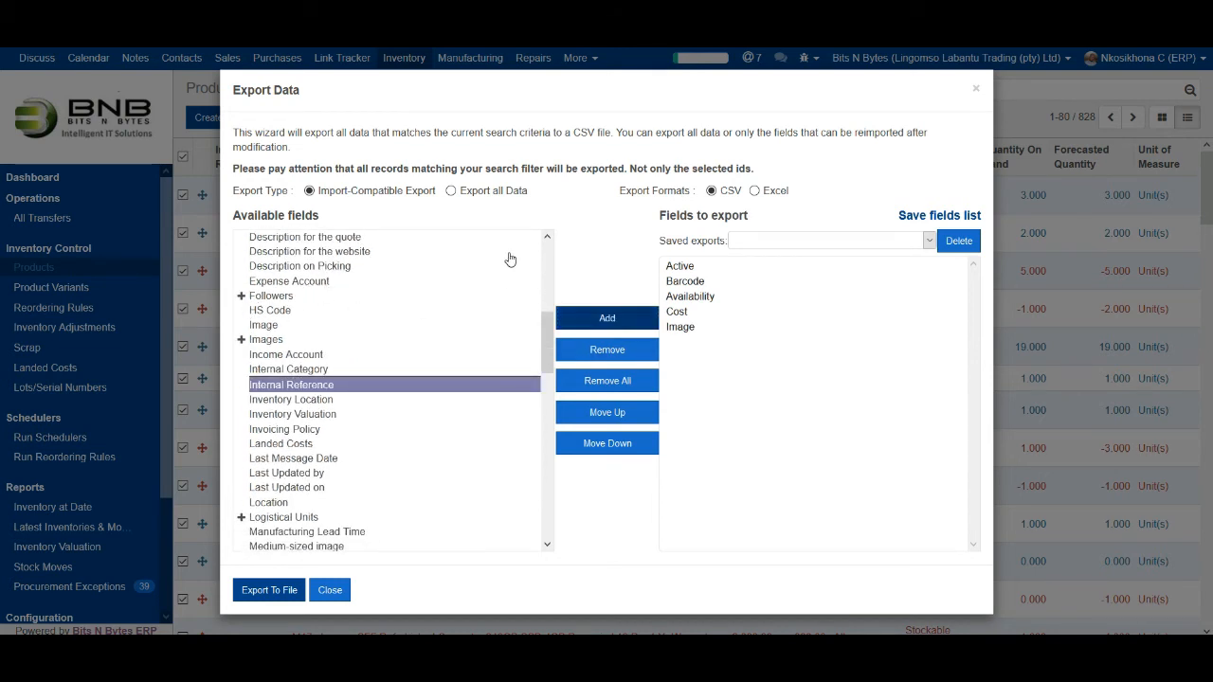
{"action": "left_click", "coordinate": [607, 319]}
Step: Add the Public Price field to the fields to export
{"action": "scroll", "coordinate": [289, 355], "scroll_direction": "down", "scroll_amount": 6}
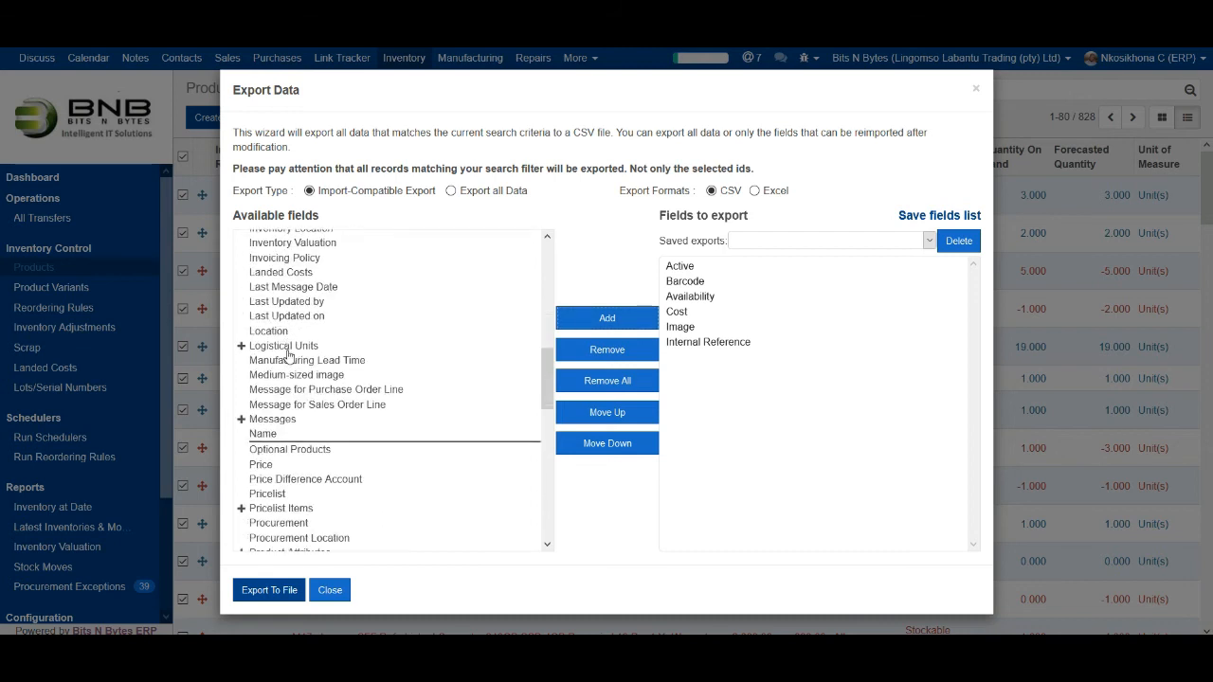
{"action": "left_click", "coordinate": [266, 356]}
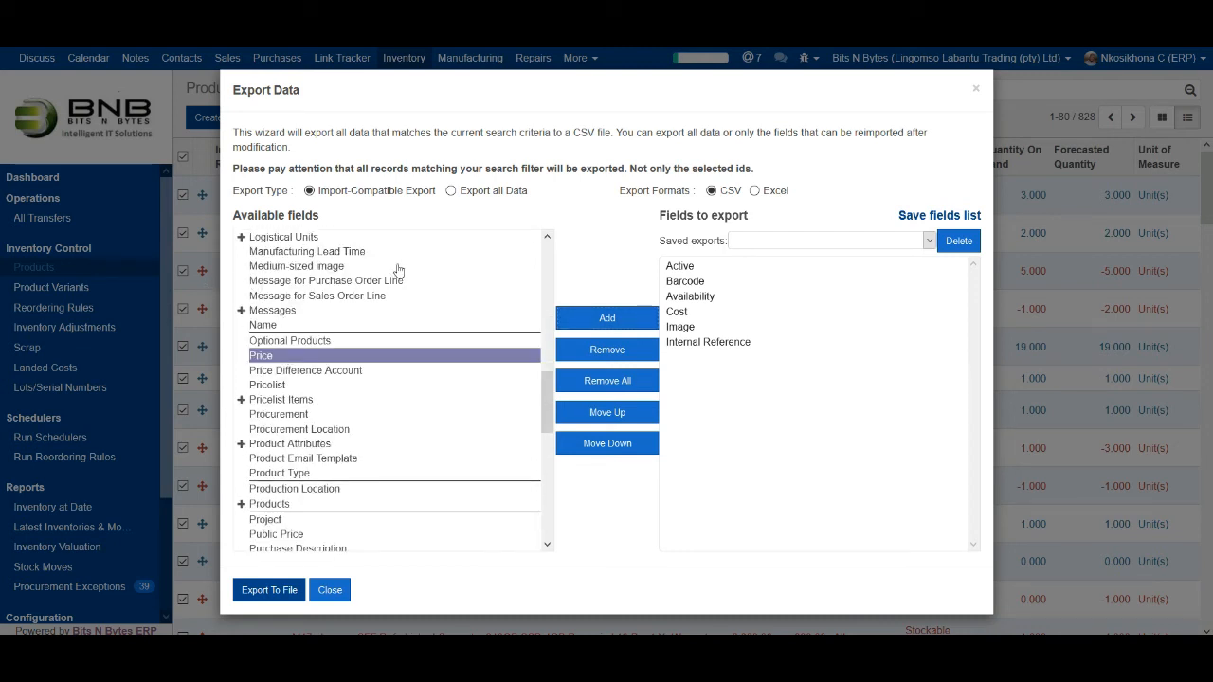
{"action": "scroll", "coordinate": [282, 331], "scroll_direction": "down", "scroll_amount": 1}
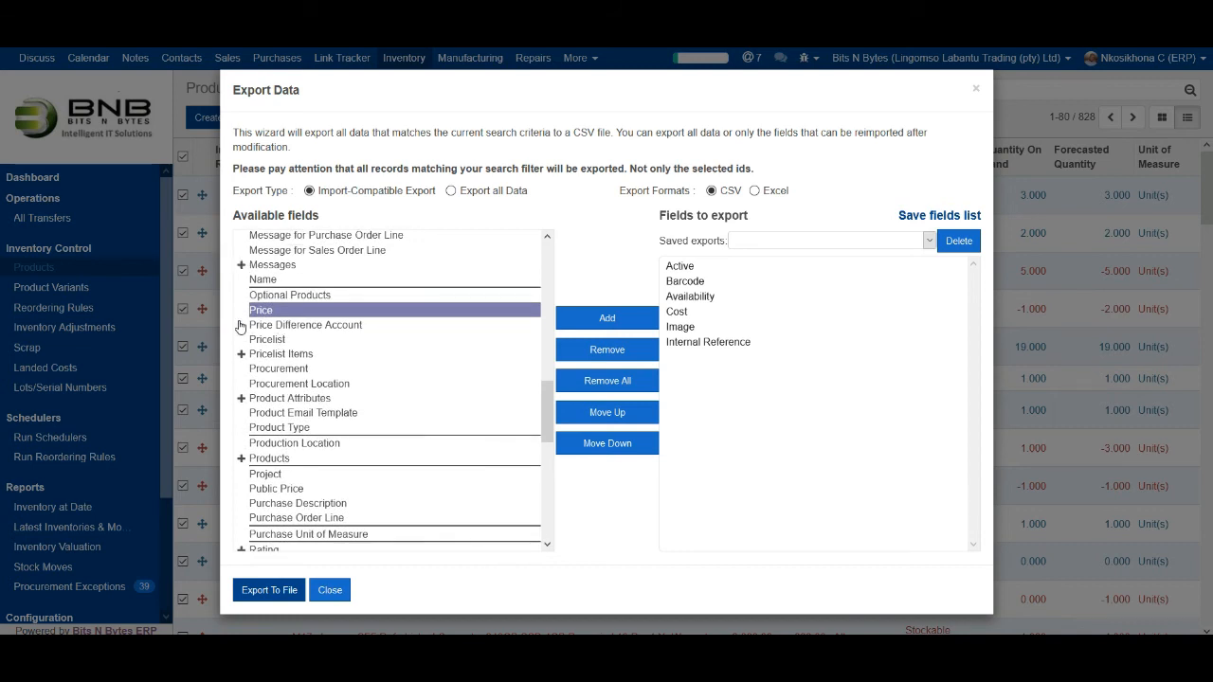
{"action": "scroll", "coordinate": [240, 327], "scroll_direction": "down", "scroll_amount": 1}
{"action": "left_click", "coordinate": [275, 426]}
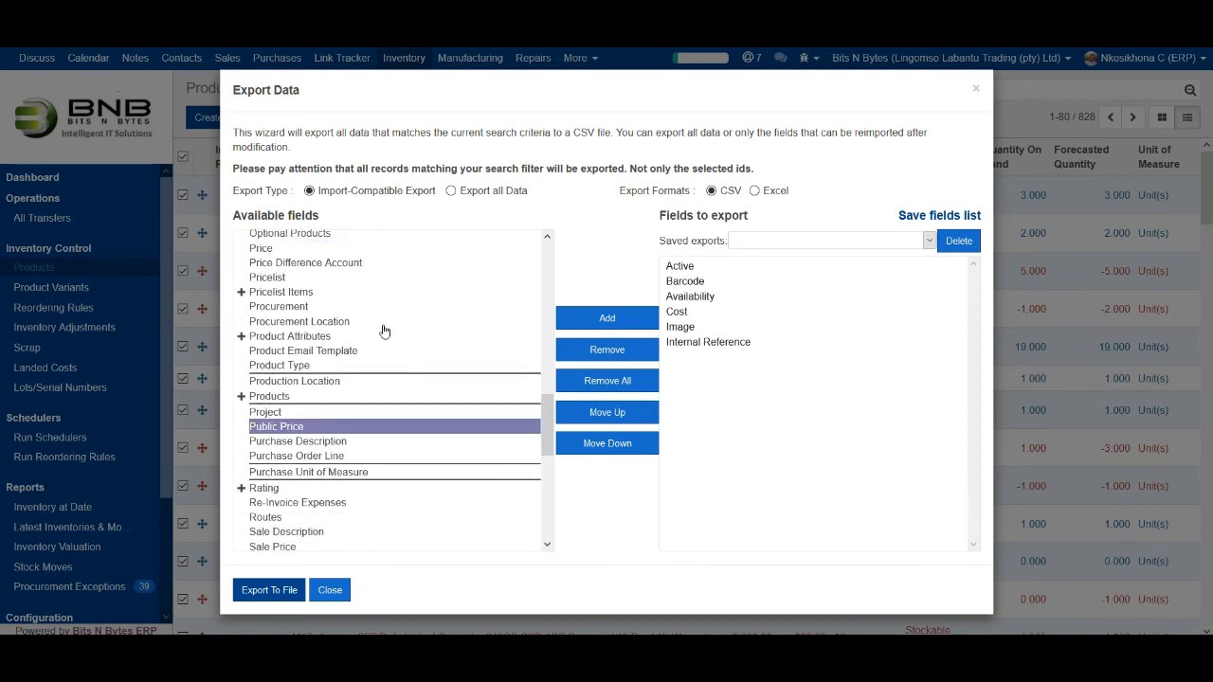
{"action": "left_click", "coordinate": [607, 318]}
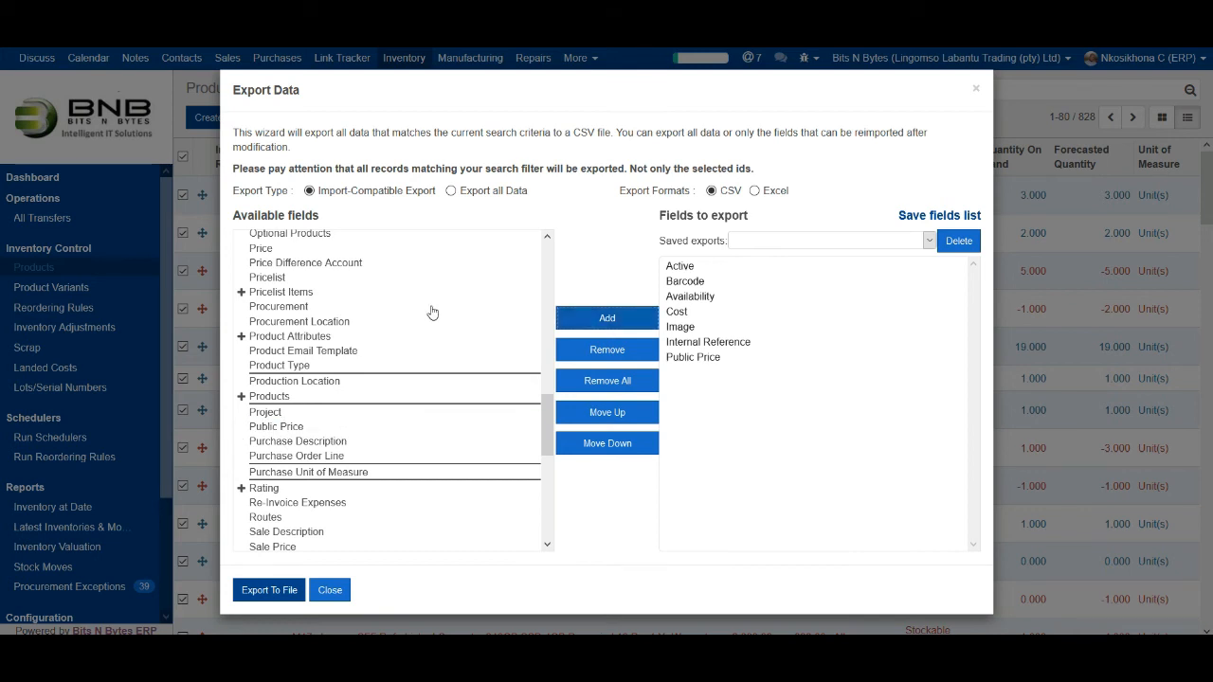
{"action": "scroll", "coordinate": [431, 313], "scroll_direction": "down", "scroll_amount": 3}
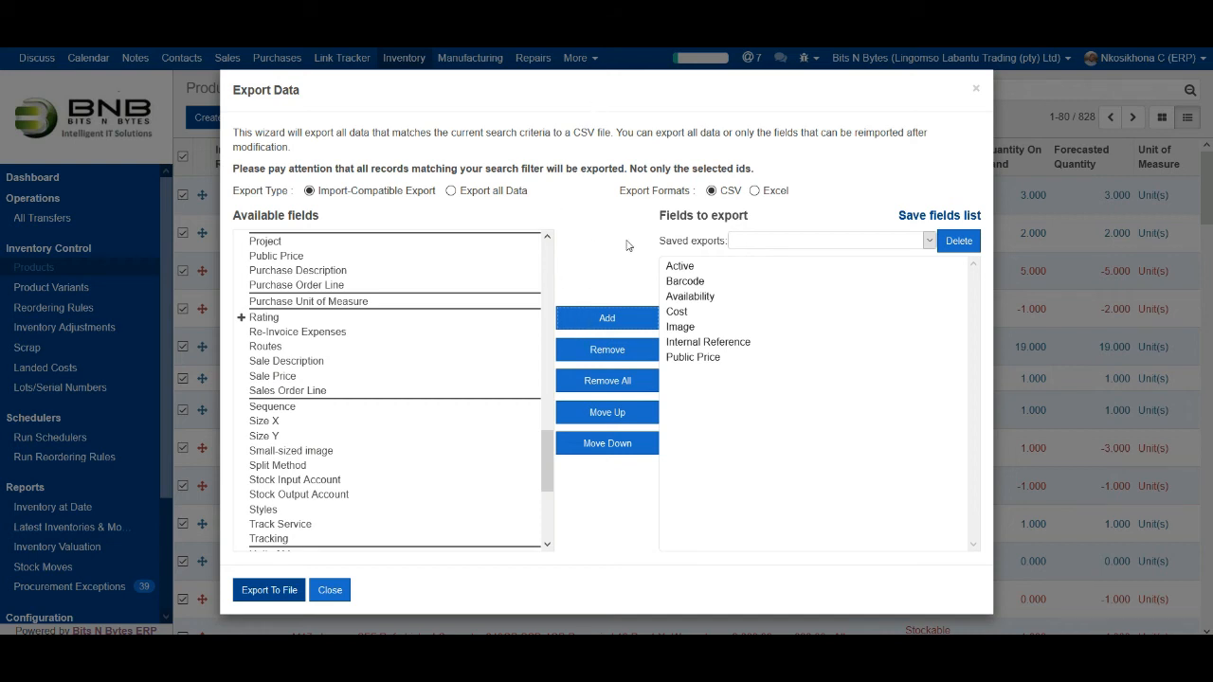
Step: Save the current selection of export fields as a reusable list named "My Fav_list"
{"action": "left_click", "coordinate": [939, 215]}
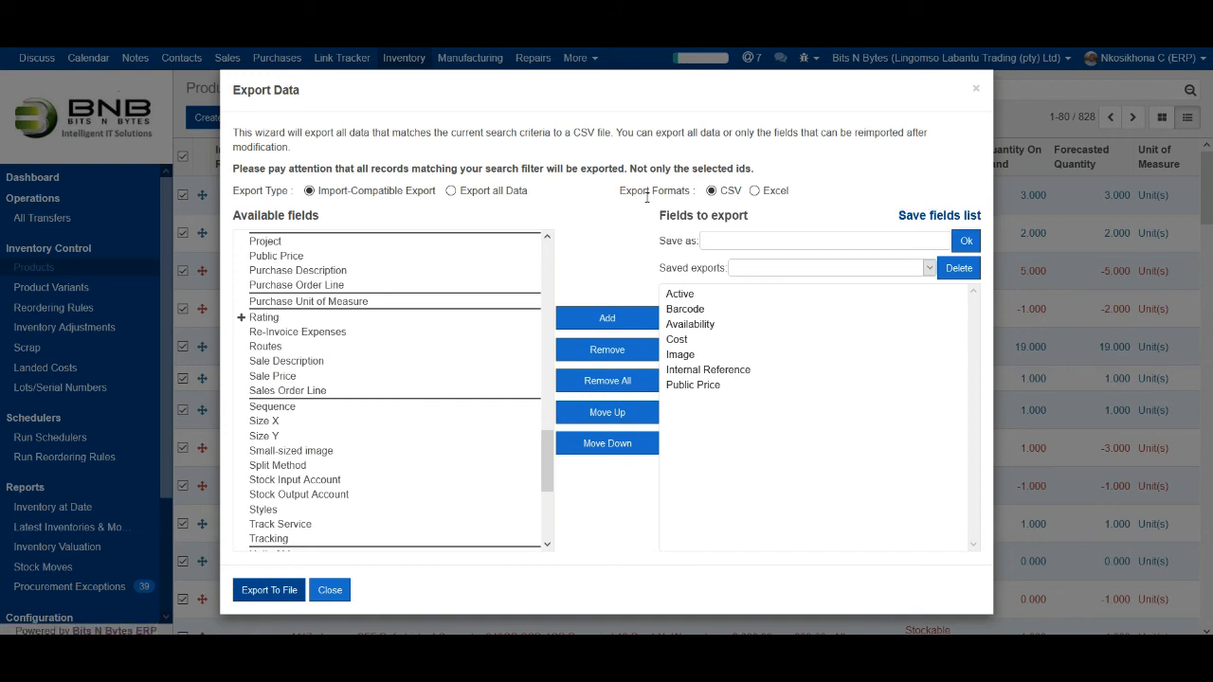
{"action": "type", "text": "My Fav"}
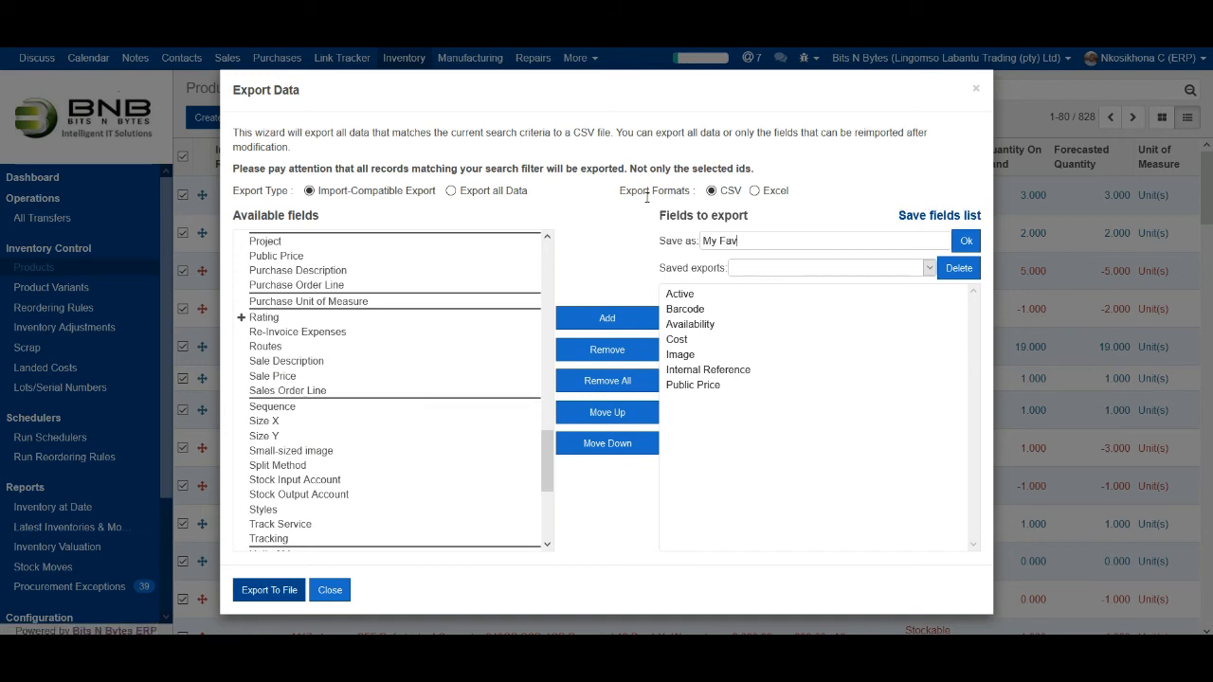
{"action": "type", "text": "_list"}
{"action": "left_click", "coordinate": [967, 241]}
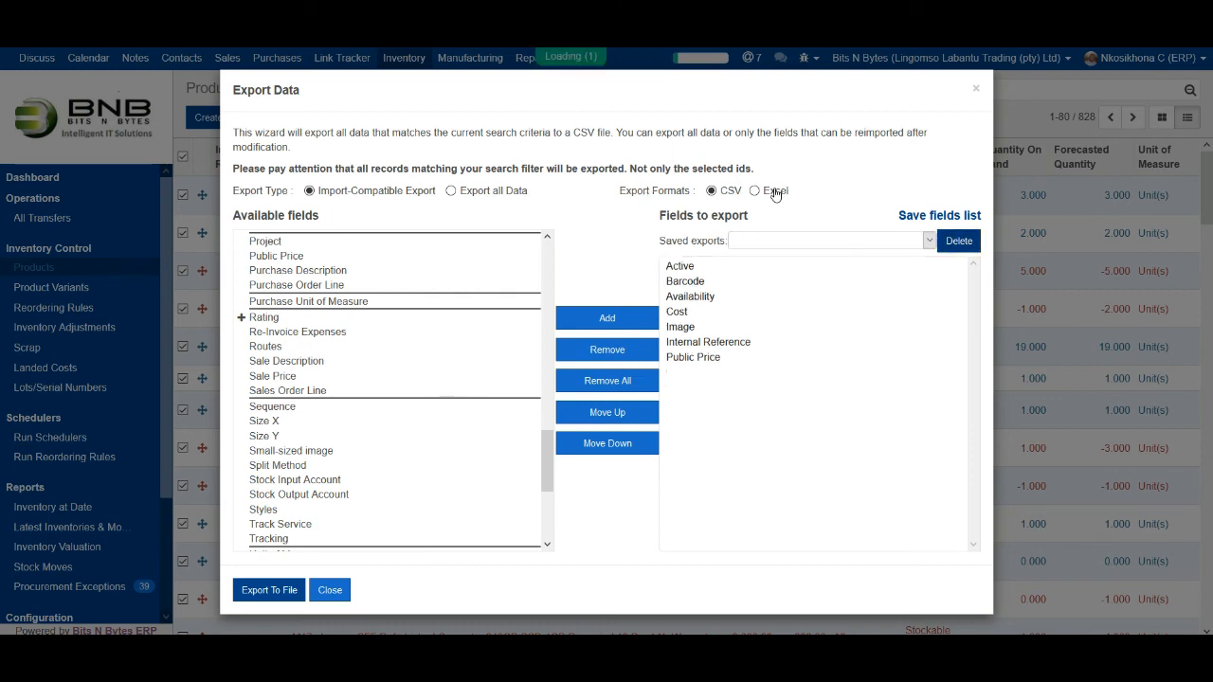
Step: Load the saved export My Fav_list and try to export the products to a file in Excel format
{"action": "left_click", "coordinate": [915, 240]}
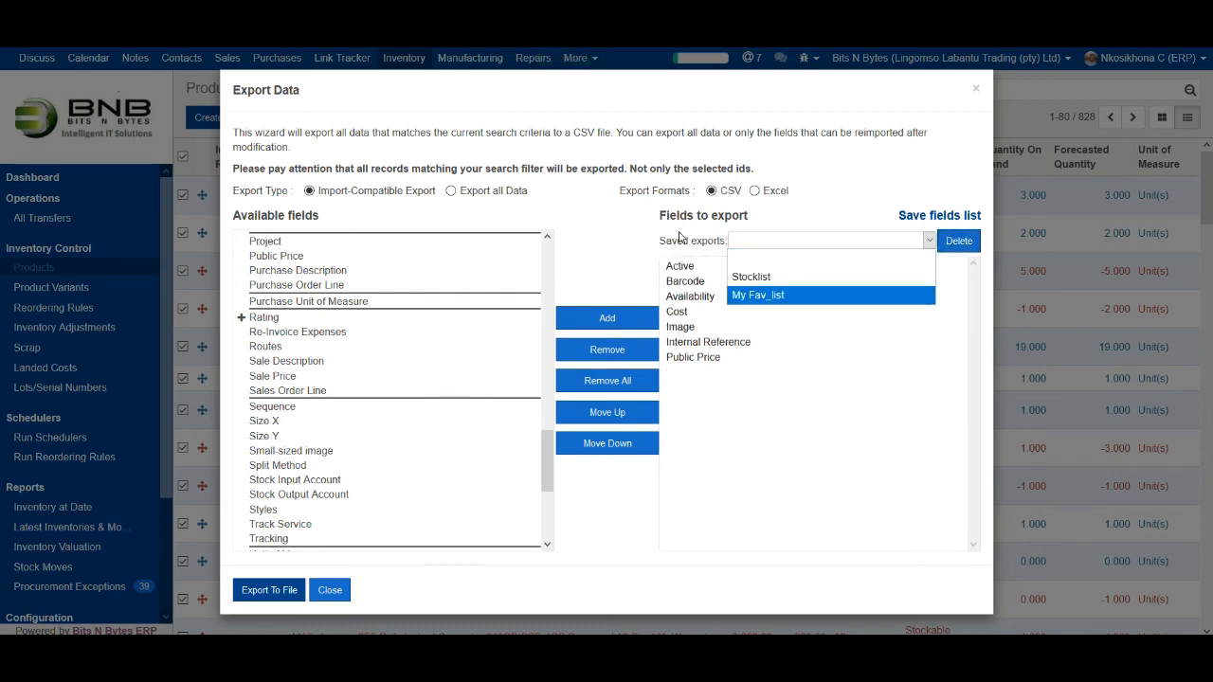
{"action": "left_click", "coordinate": [843, 295]}
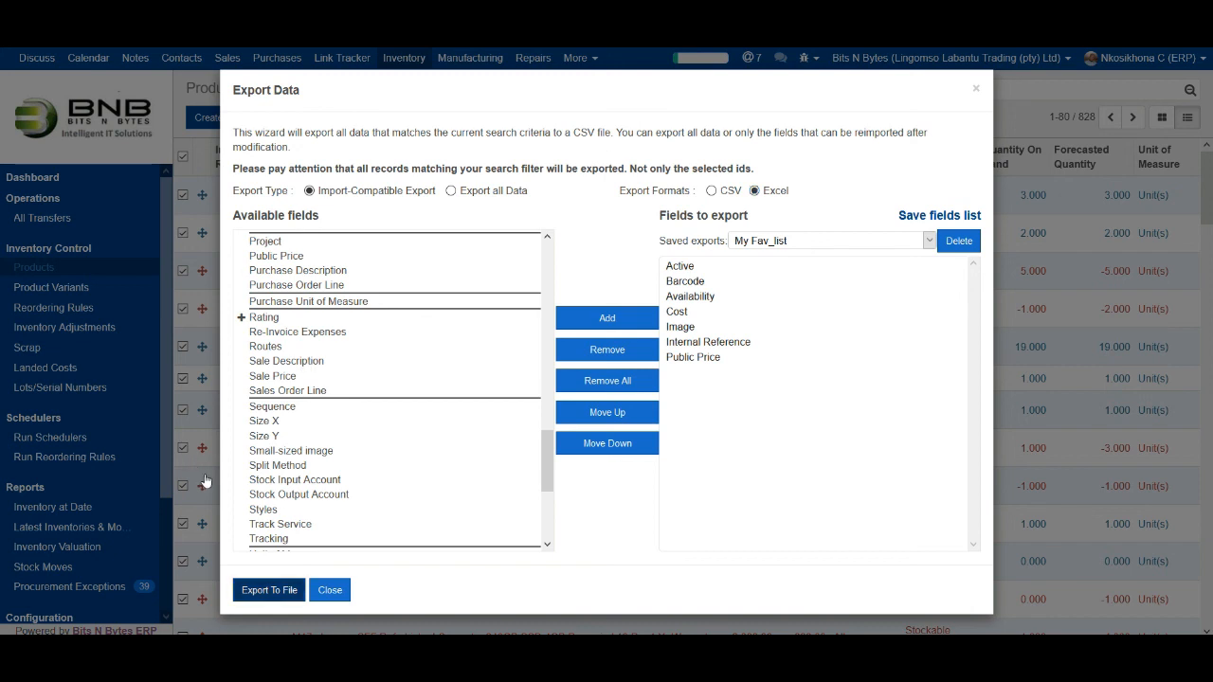
{"action": "left_click", "coordinate": [269, 590]}
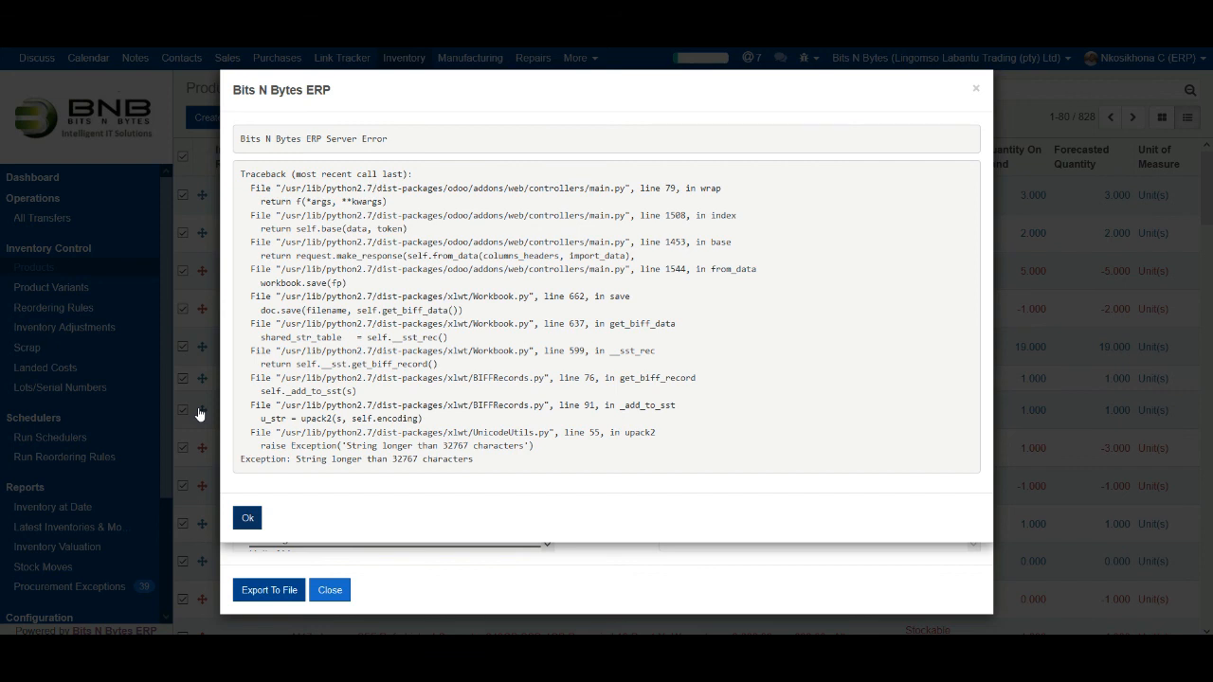
{"action": "key", "text": "Return"}
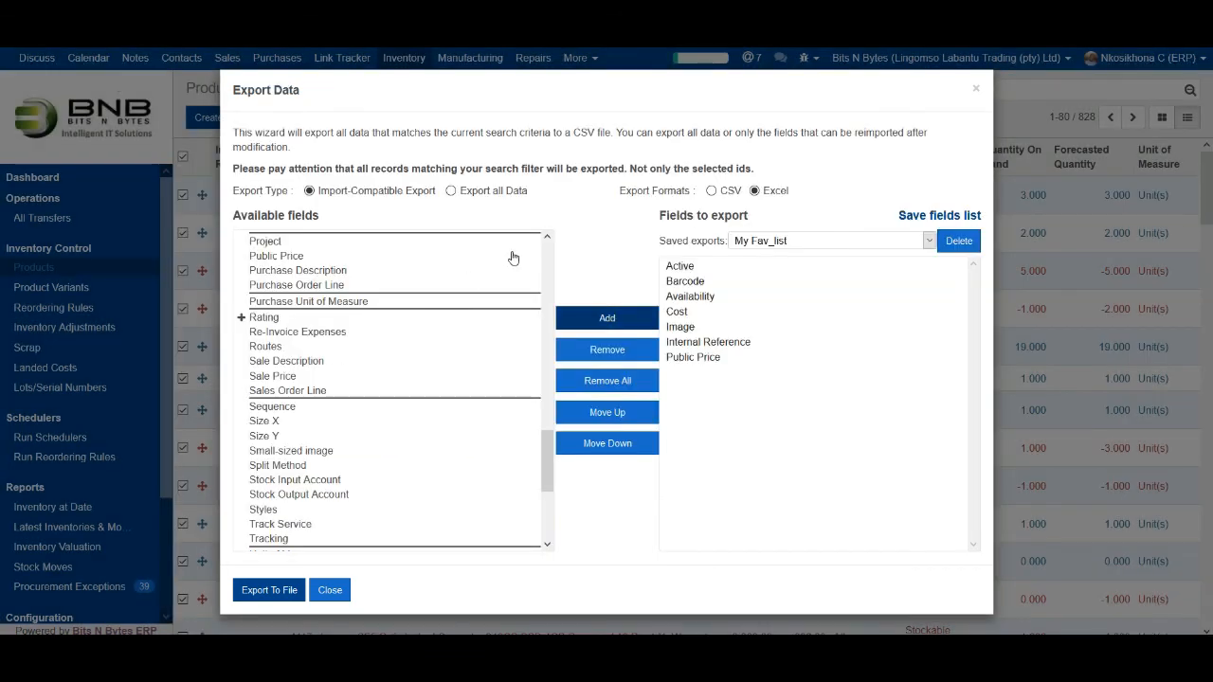
Step: Remove the Image field from the fields to export and export the products to an Excel file
{"action": "left_click", "coordinate": [680, 327]}
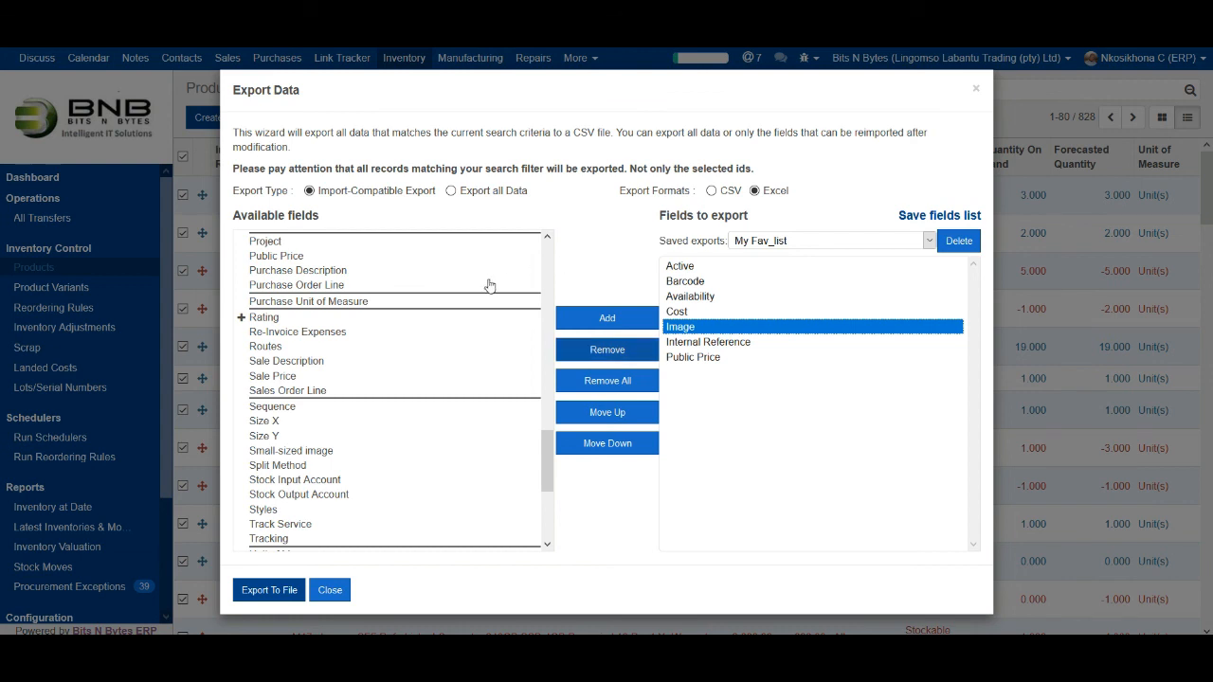
{"action": "left_click", "coordinate": [608, 350]}
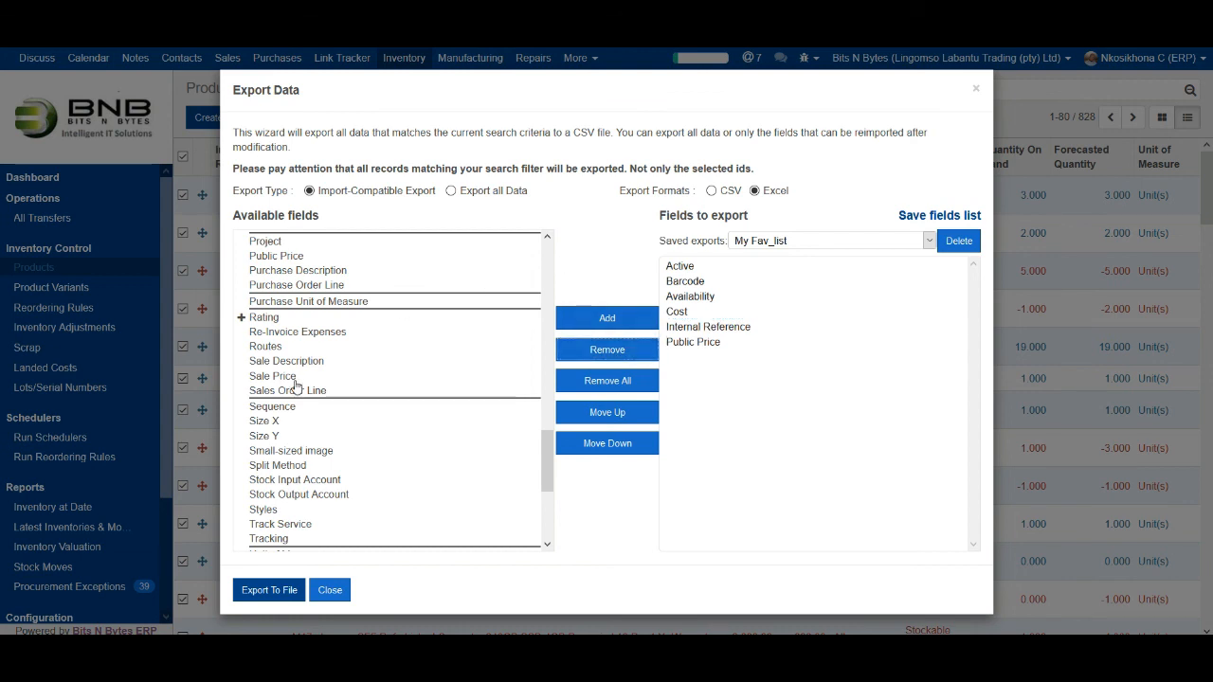
{"action": "left_click", "coordinate": [269, 590]}
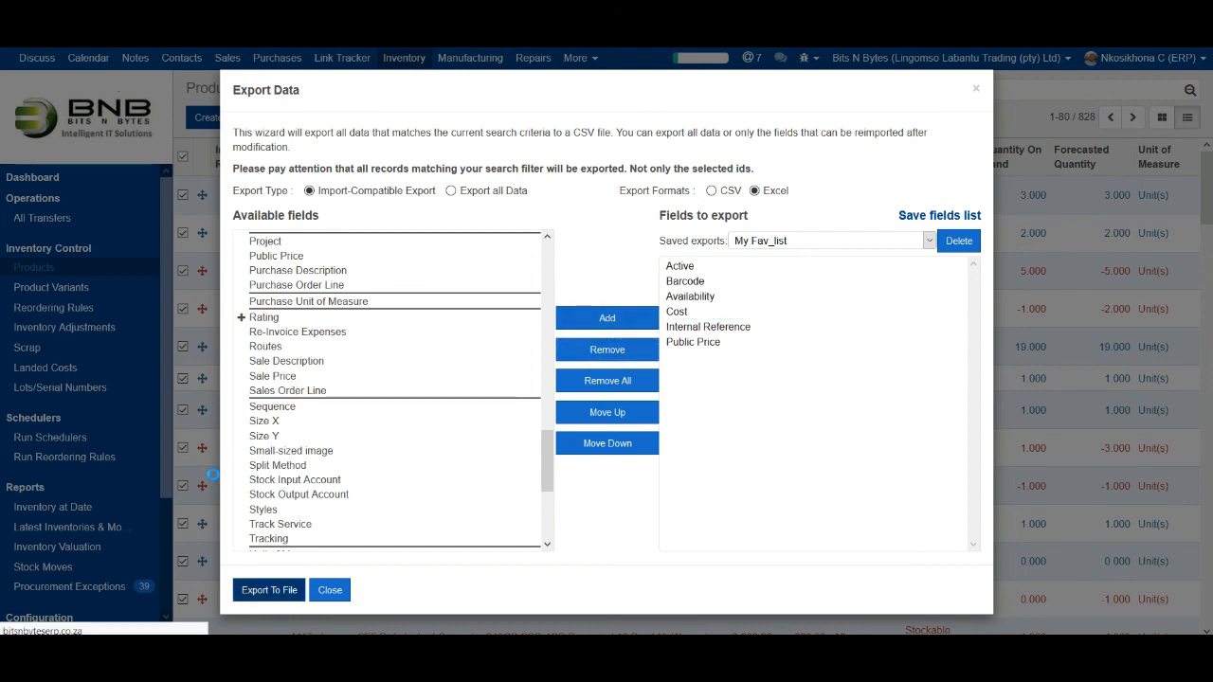